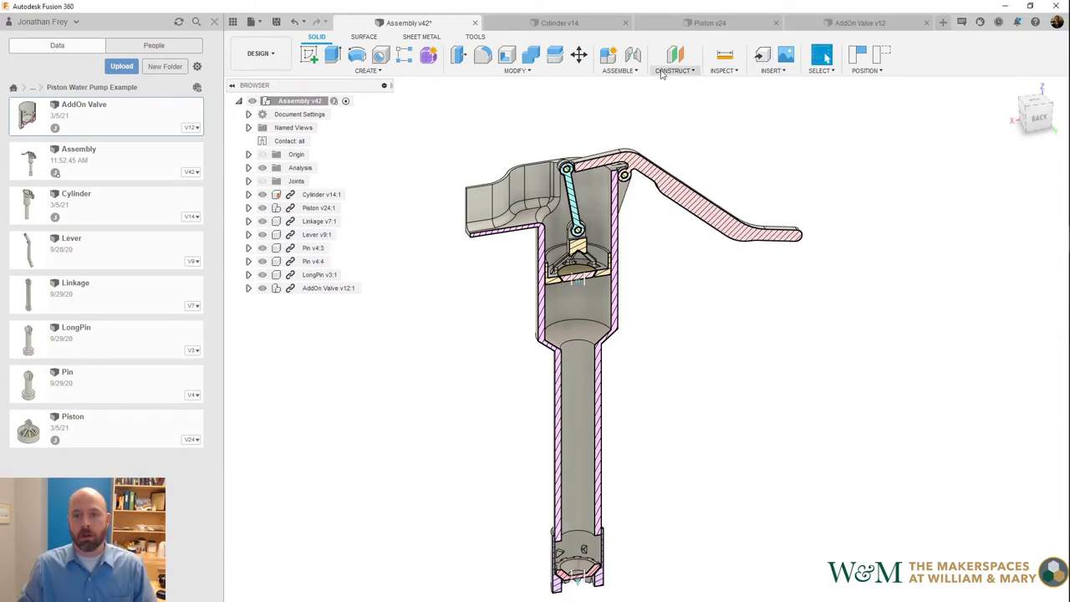
Disable contact for the whole assembly and swing the pump lever through its travel to move the piston up and down
left_click(618, 70)
left_click(622, 181)
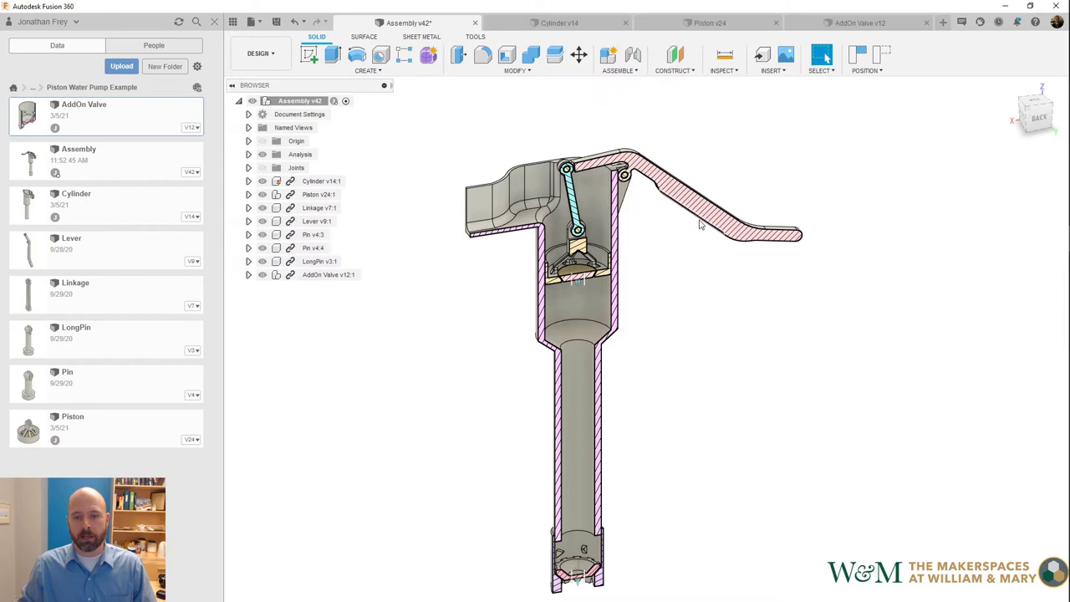
left_click_drag(699, 227, 793, 229)
key("Escape")
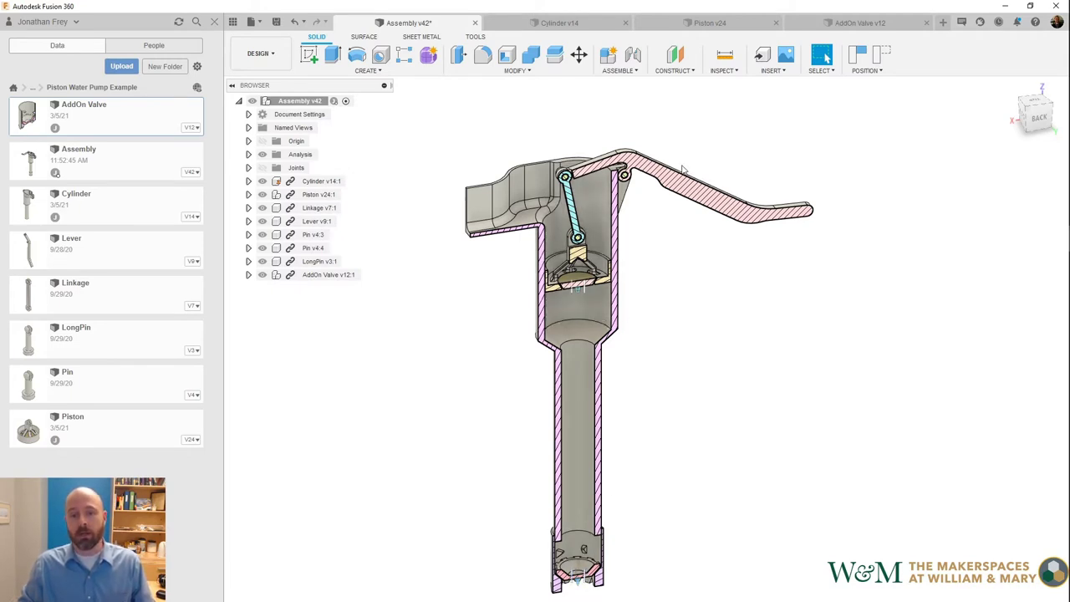
left_click_drag(683, 170, 708, 142)
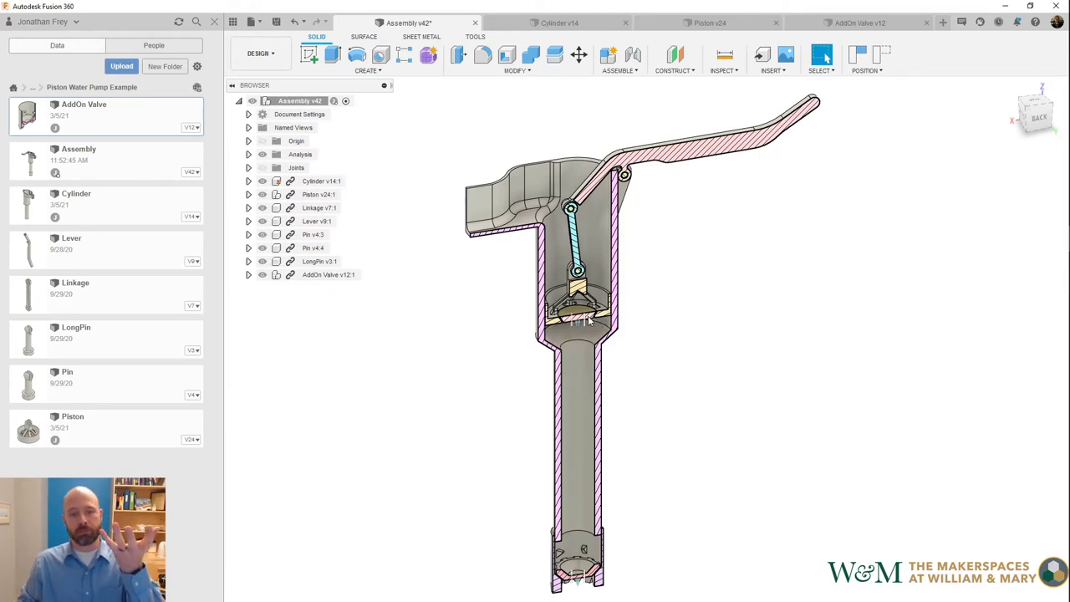
left_click_drag(698, 155, 690, 238)
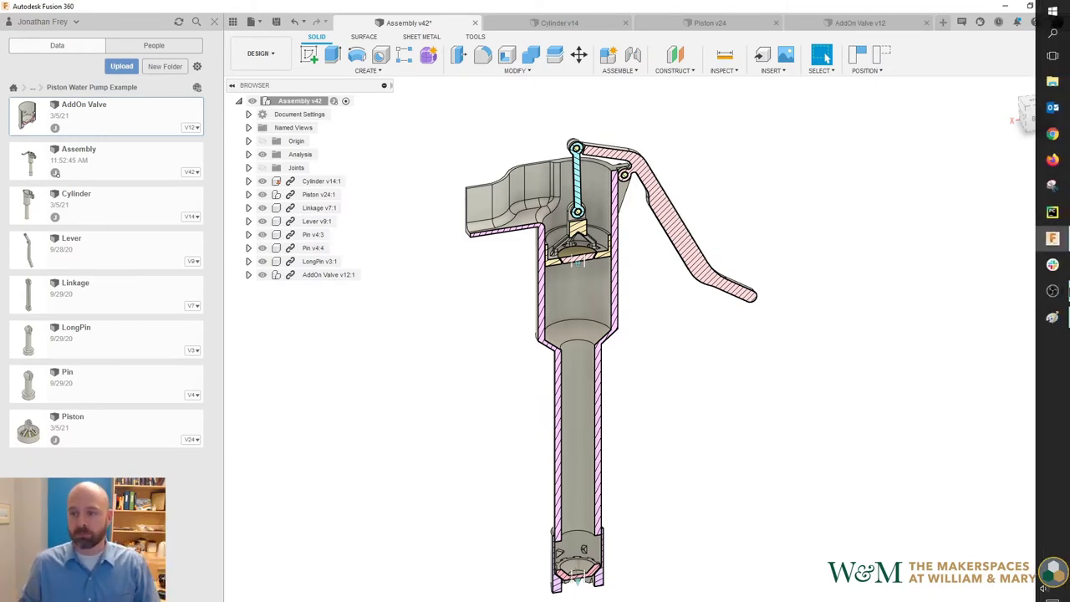
Switch to Paint and clear the existing valve drawing from the canvas
left_click(1051, 318)
key("ctrl+a")
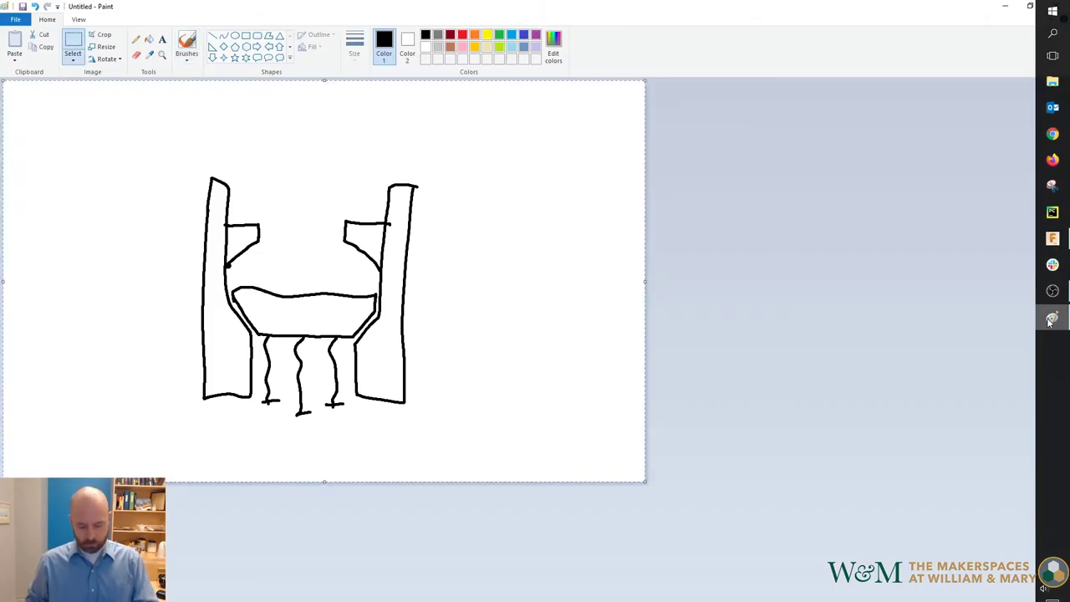
key("Delete")
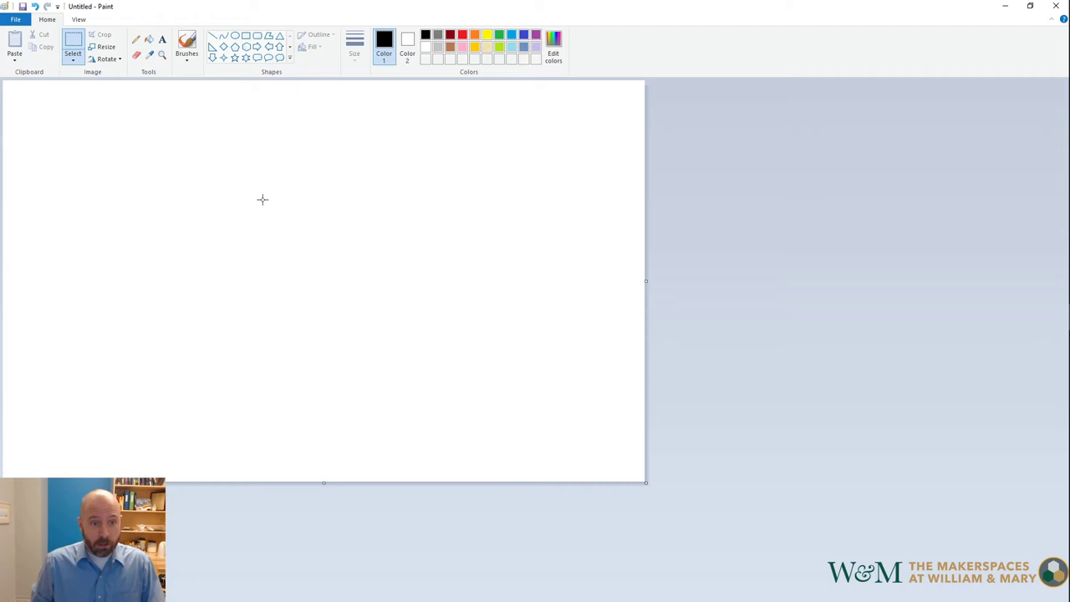
left_click_drag(242, 164, 244, 399)
key("ctrl+z")
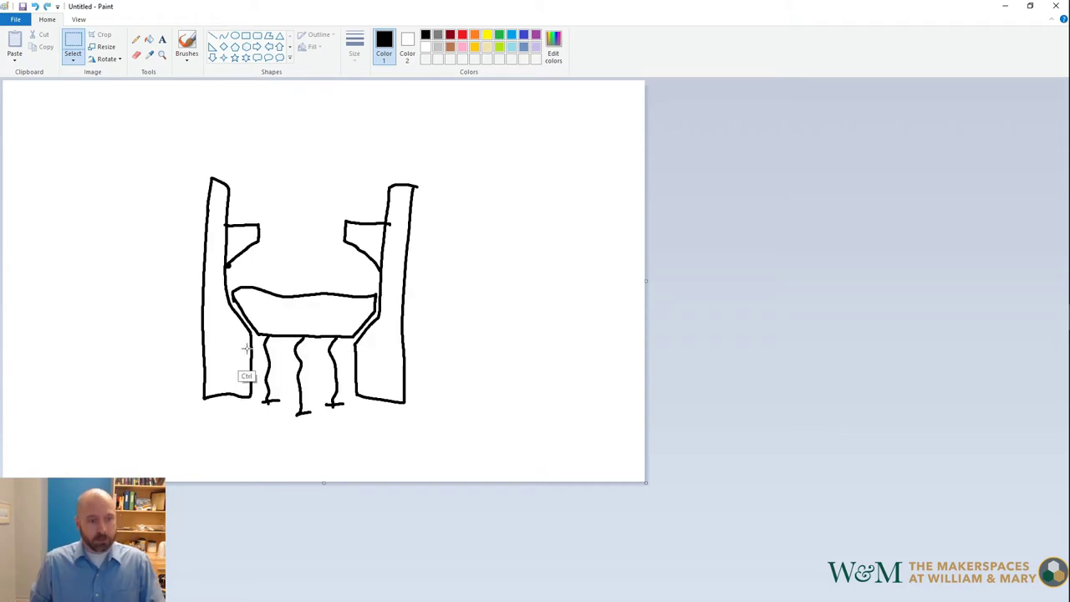
key("ctrl+y")
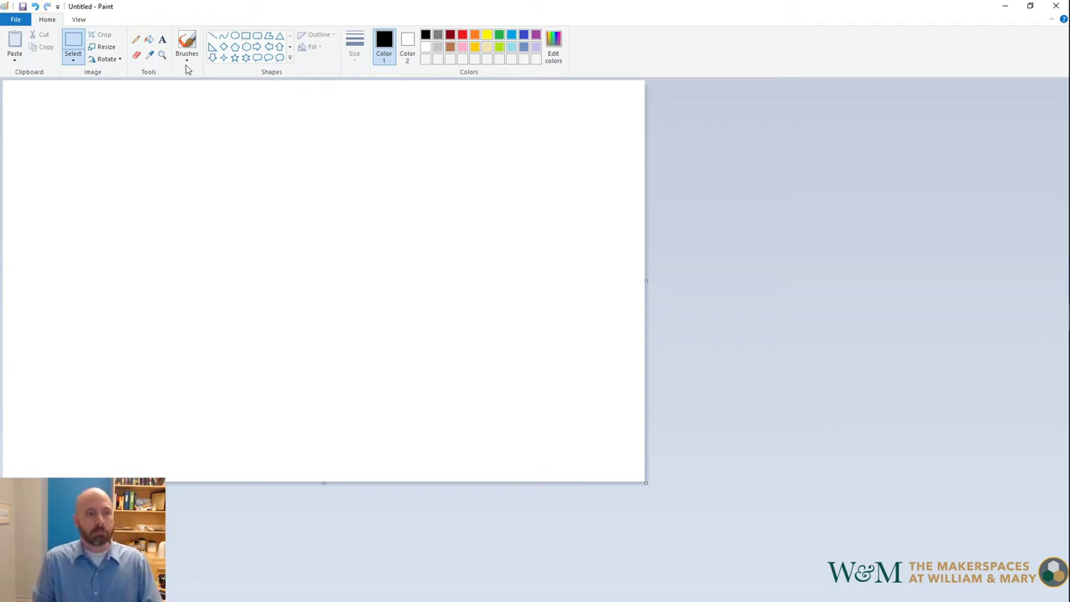
Brush two long vertical cylinder walls with a wavy water line running between them
left_click(187, 47)
mouse_move(197, 111)
left_mouse_down()
mouse_move(191, 231)
mouse_move(211, 407)
left_mouse_up()
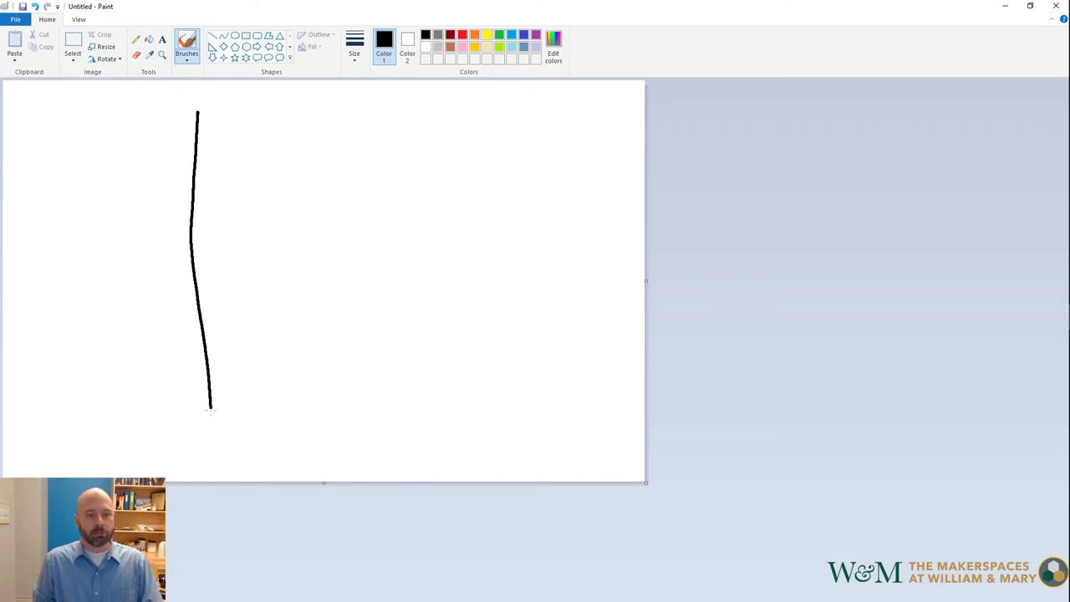
left_click_drag(433, 125, 434, 436)
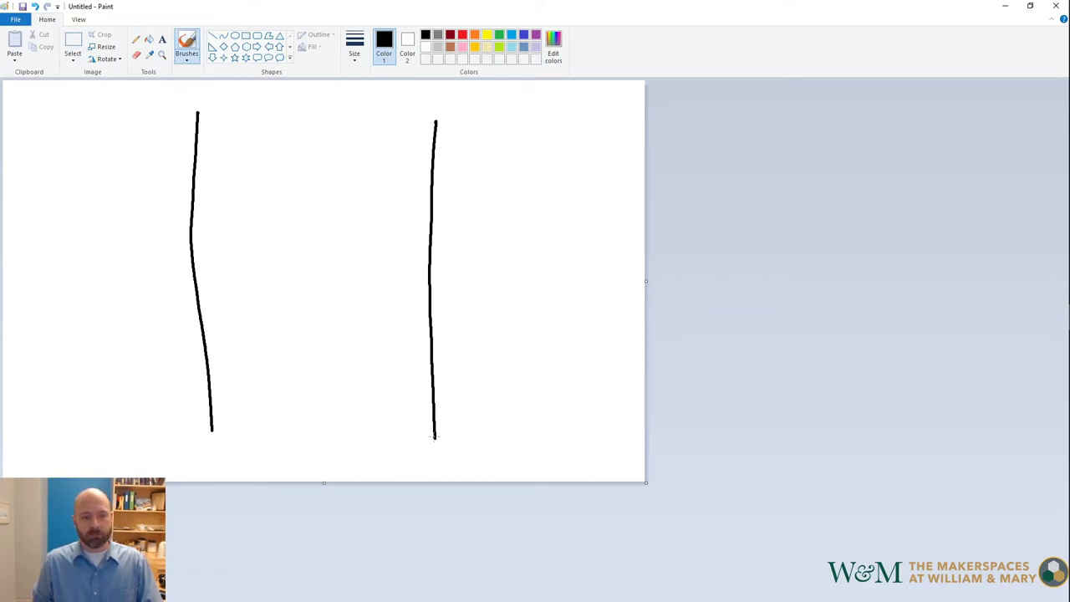
mouse_move(199, 299)
left_mouse_down()
mouse_move(270, 277)
mouse_move(436, 286)
left_mouse_up()
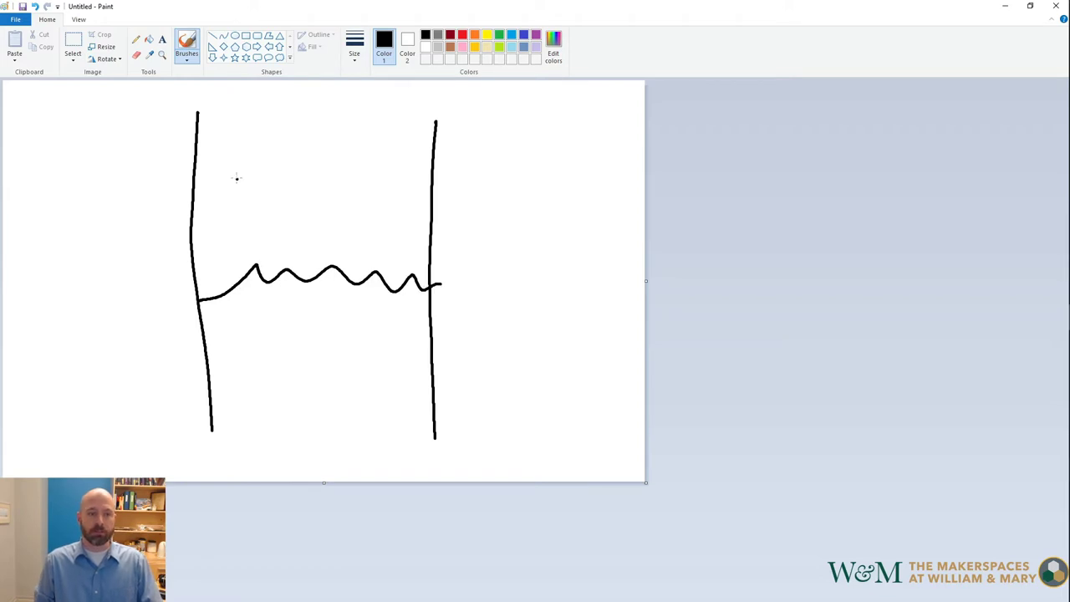
Draw a U-shaped piston outline inside the walls above the water line and erase the middle of its base
mouse_move(210, 114)
left_mouse_down()
mouse_move(210, 162)
mouse_move(253, 217)
mouse_move(402, 219)
mouse_move(424, 133)
left_mouse_up()
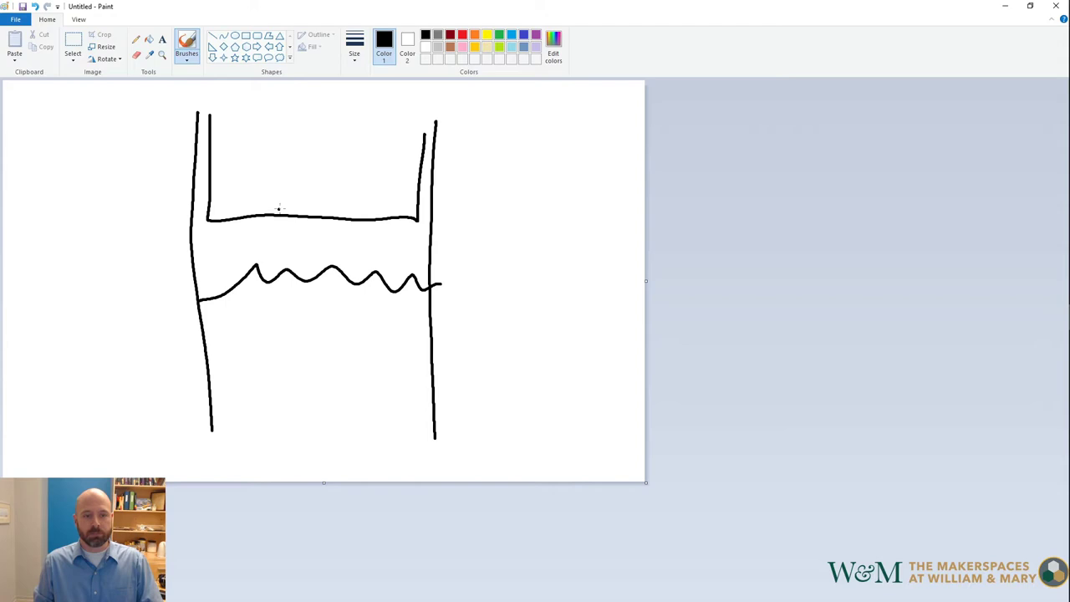
left_click(136, 55)
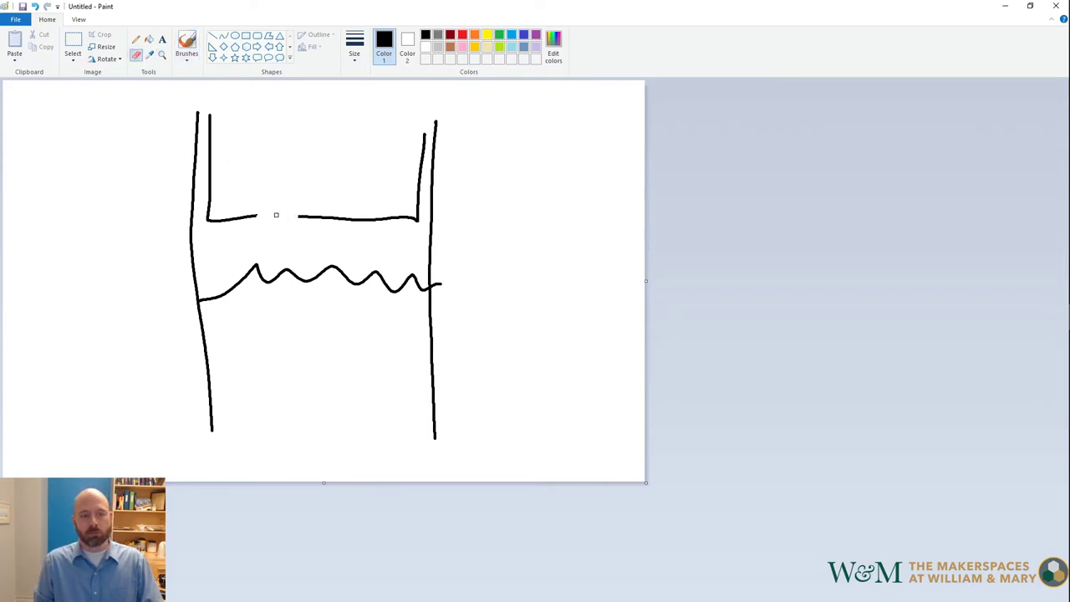
left_click_drag(275, 215, 352, 219)
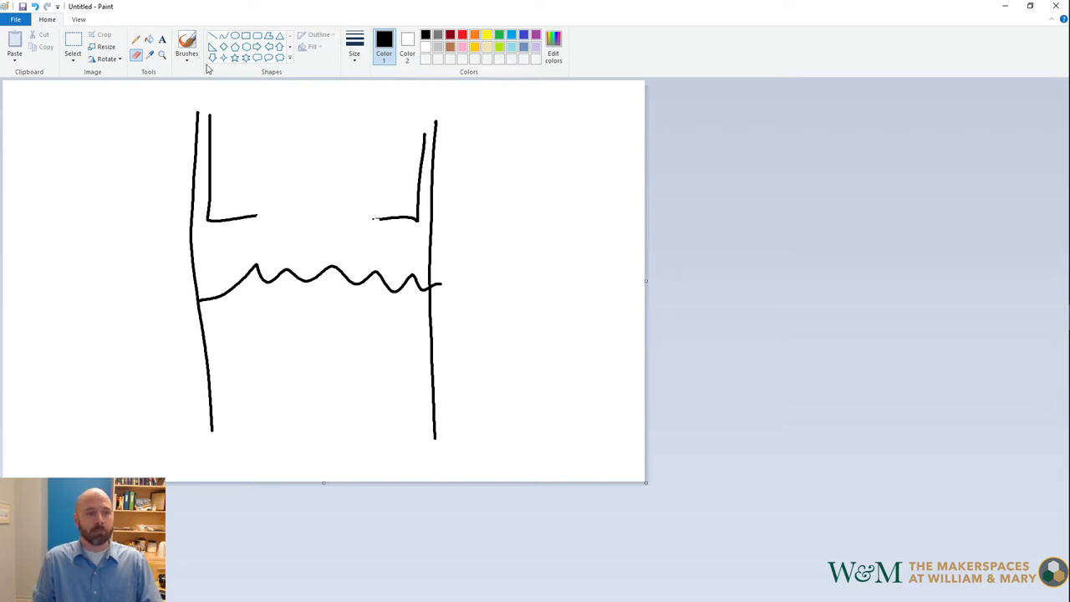
Brush the inner outlines of both piston halves and add a sloped tip at each edge of the opening
left_click(186, 46)
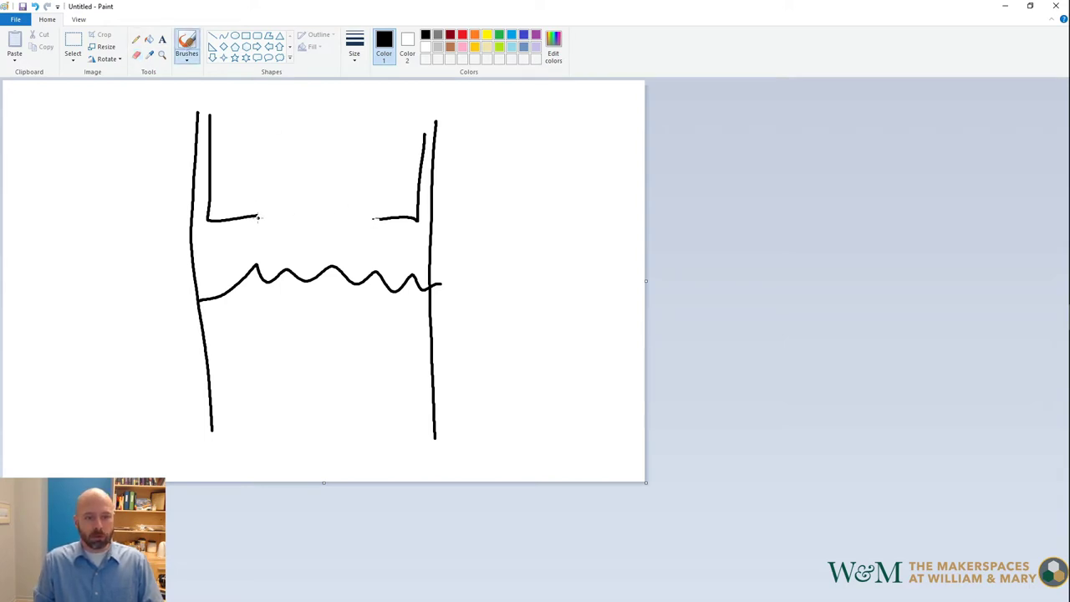
mouse_move(257, 203)
left_mouse_down()
mouse_move(218, 203)
mouse_move(218, 112)
left_mouse_up()
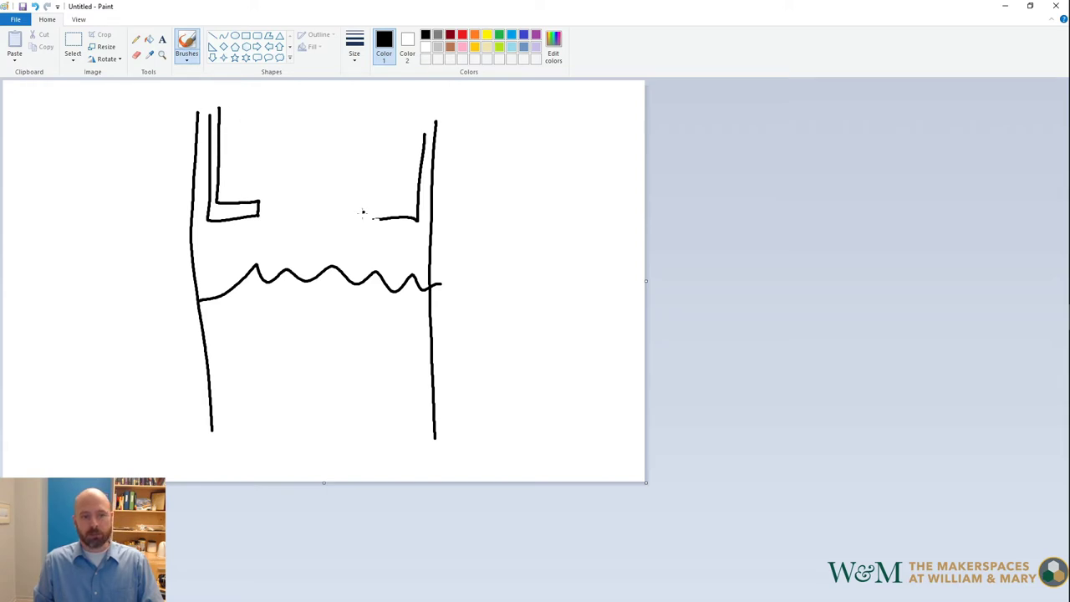
left_click_drag(385, 200, 408, 139)
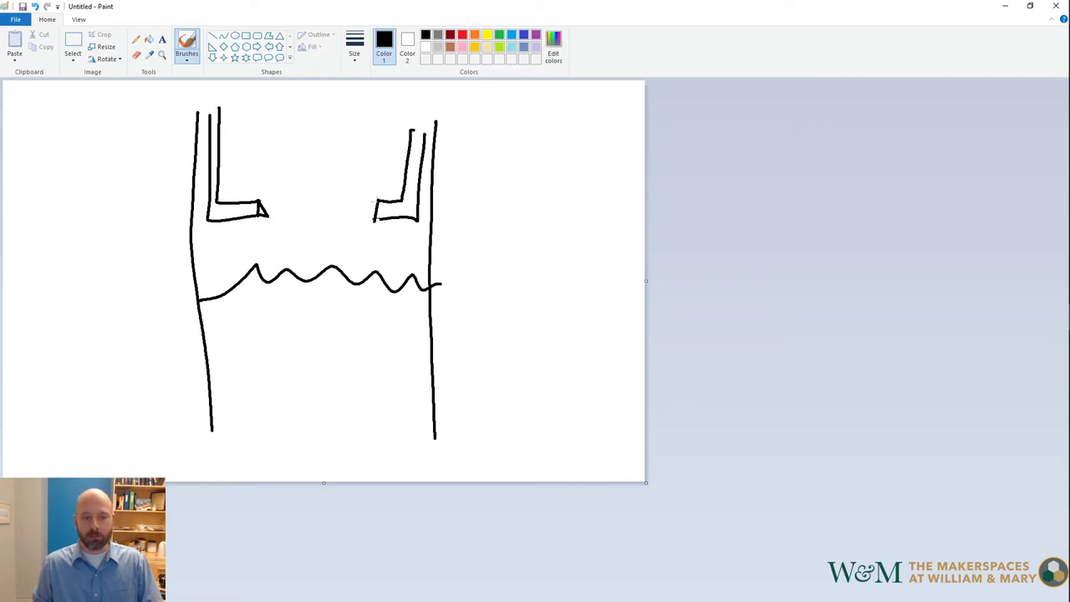
left_click_drag(366, 216, 376, 220)
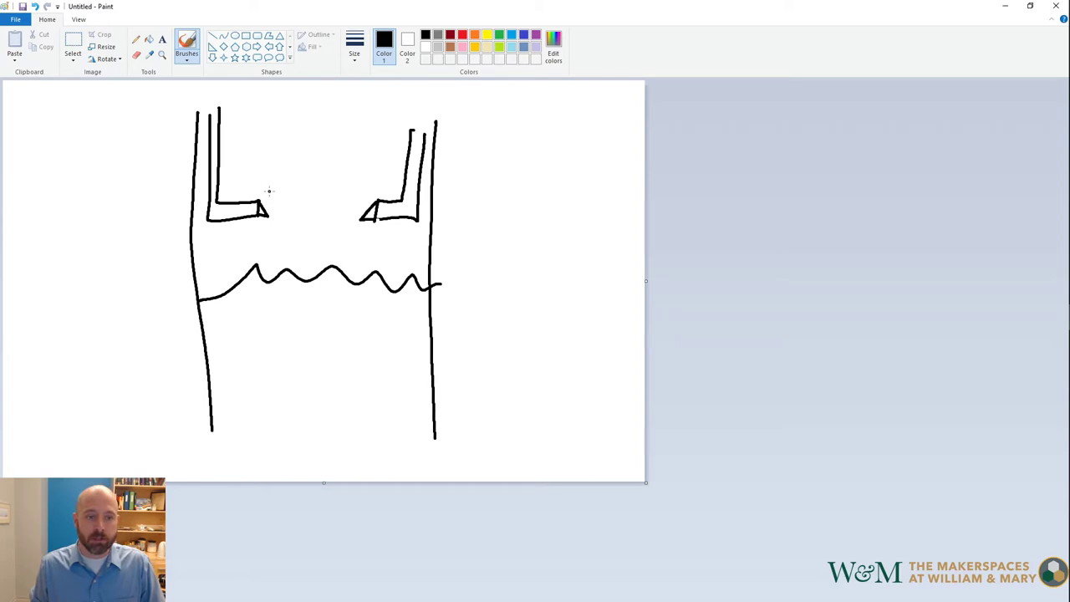
Draw a tapered valve plug in the piston opening with a down arrow above it, and thicken both sloped seat edges
left_click_drag(270, 192, 282, 219)
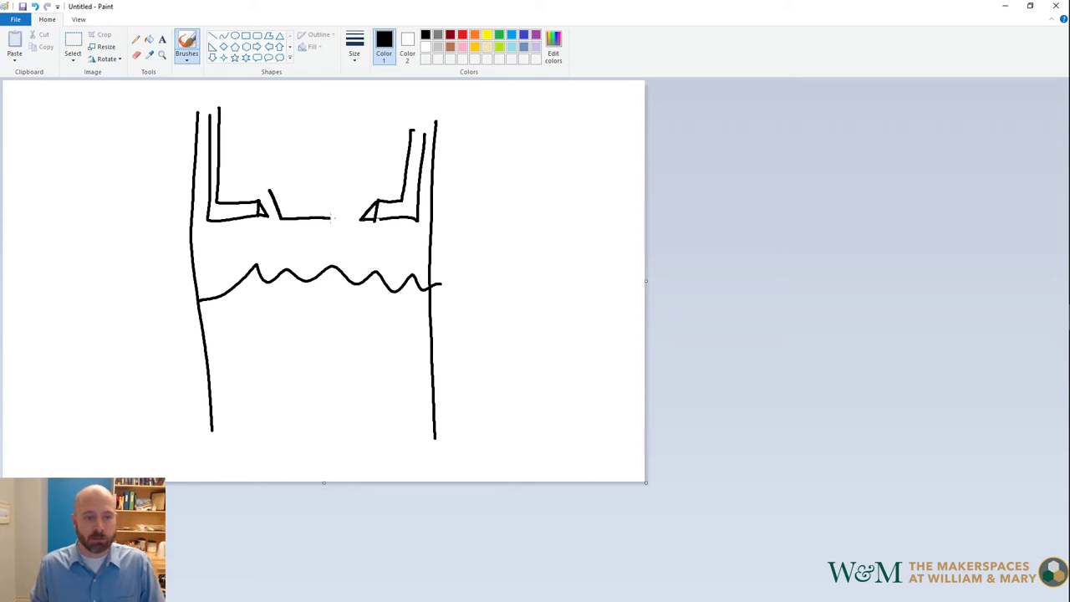
mouse_move(348, 215)
left_mouse_down()
mouse_move(368, 189)
mouse_move(269, 189)
left_mouse_up()
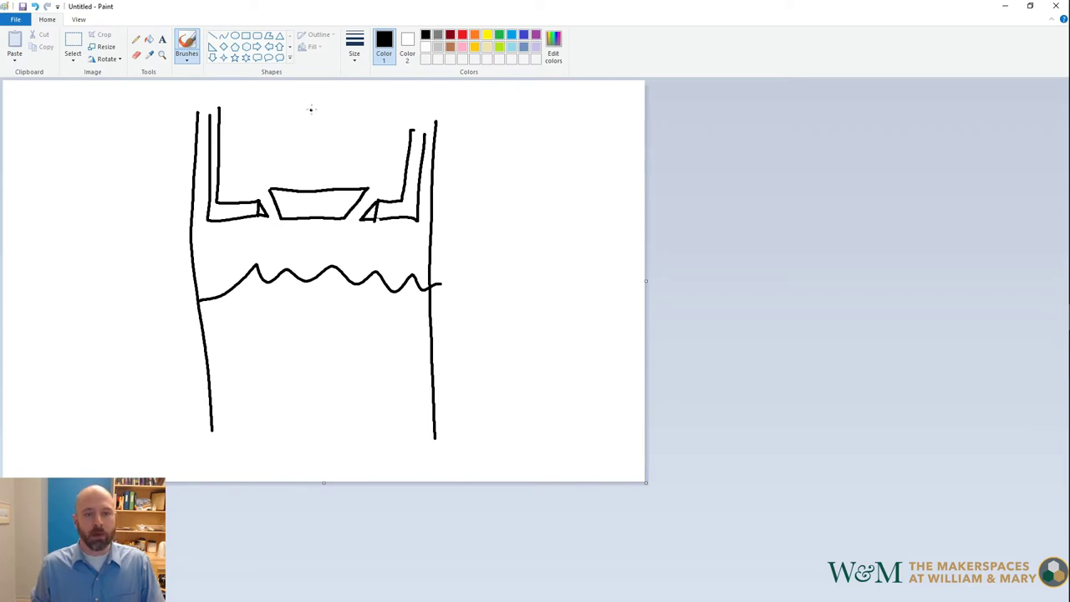
left_click_drag(316, 102, 308, 145)
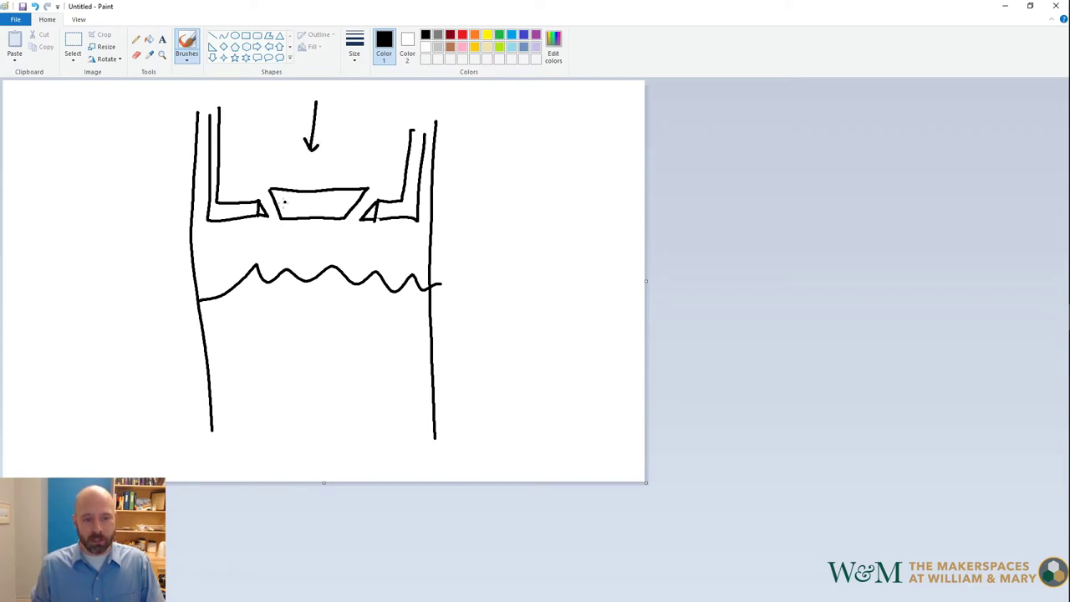
left_click_drag(259, 193, 276, 227)
left_click_drag(383, 197, 356, 226)
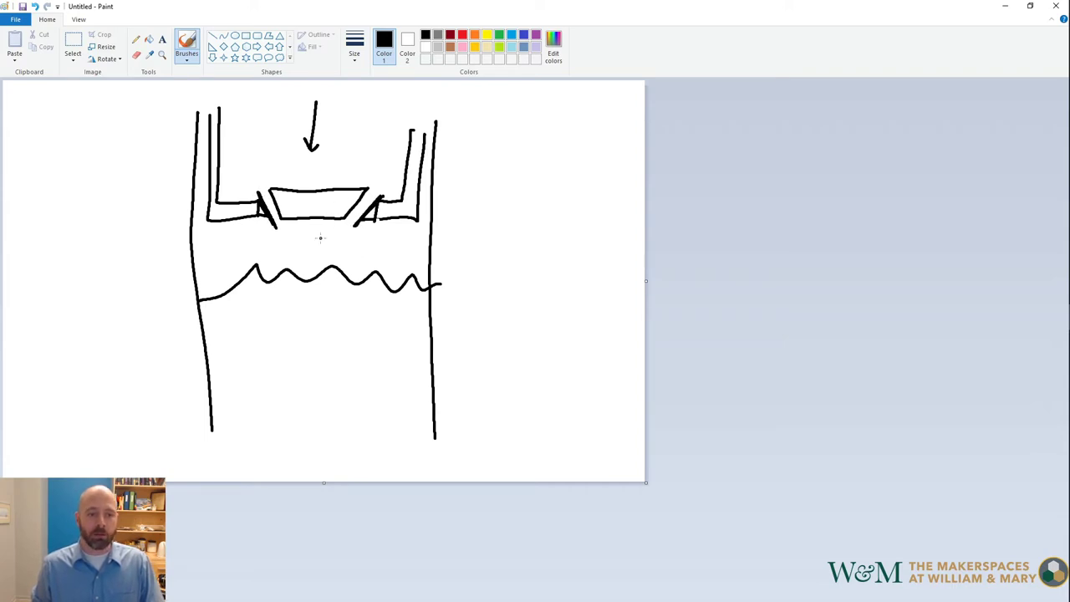
Add arrows for the piston moving down, the water pushing up, and the flow passing through the gaps on both sides of the plug
left_click_drag(412, 215, 410, 241)
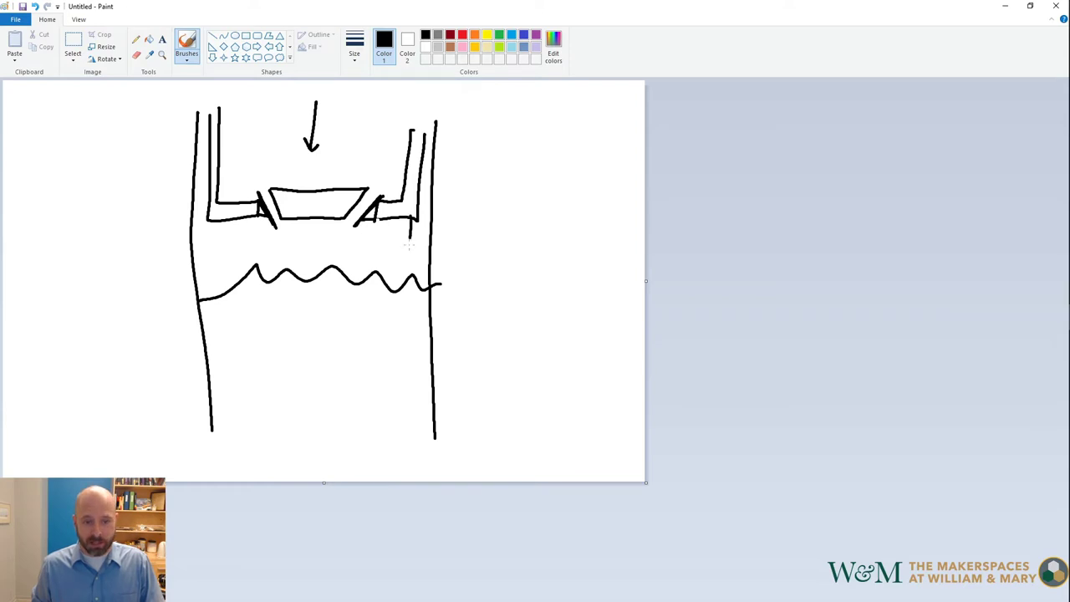
left_click_drag(317, 326, 317, 244)
mouse_move(311, 258)
left_mouse_down()
mouse_move(317, 243)
mouse_move(326, 257)
left_mouse_up()
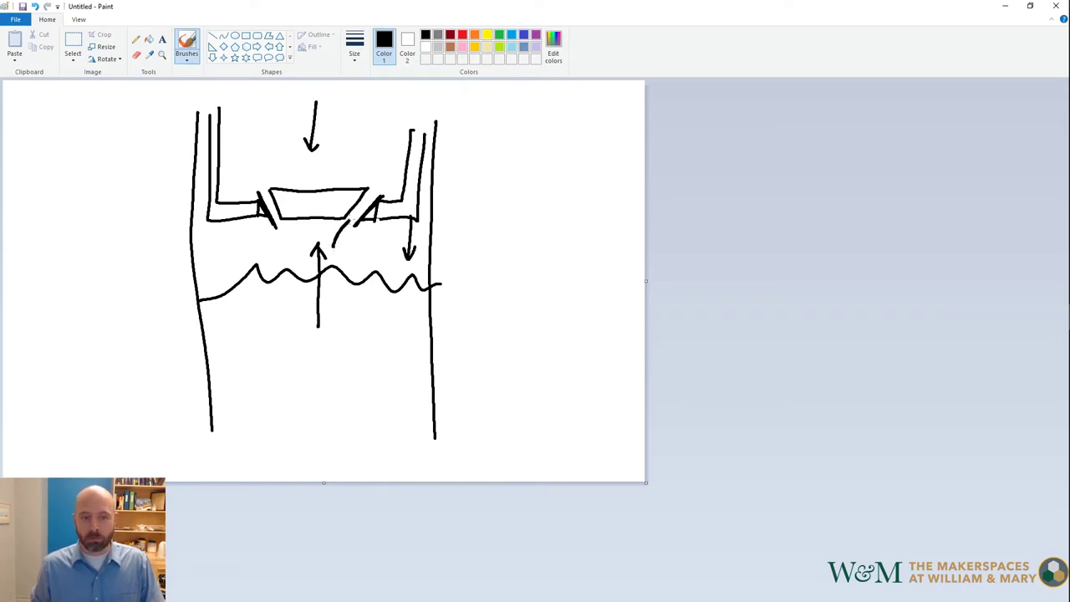
left_click_drag(349, 220, 376, 168)
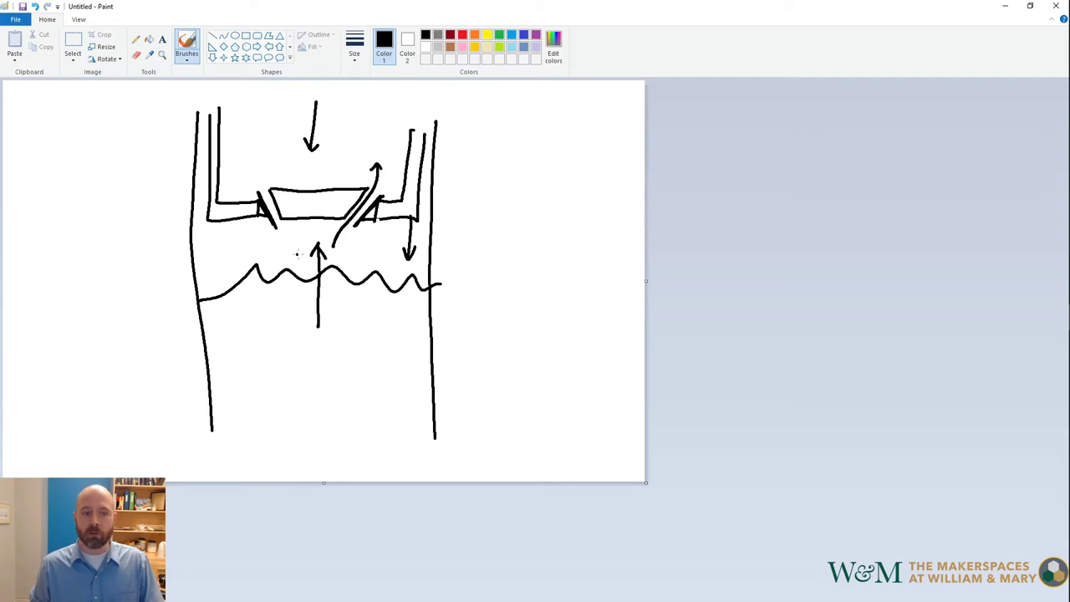
left_click_drag(297, 253, 259, 178)
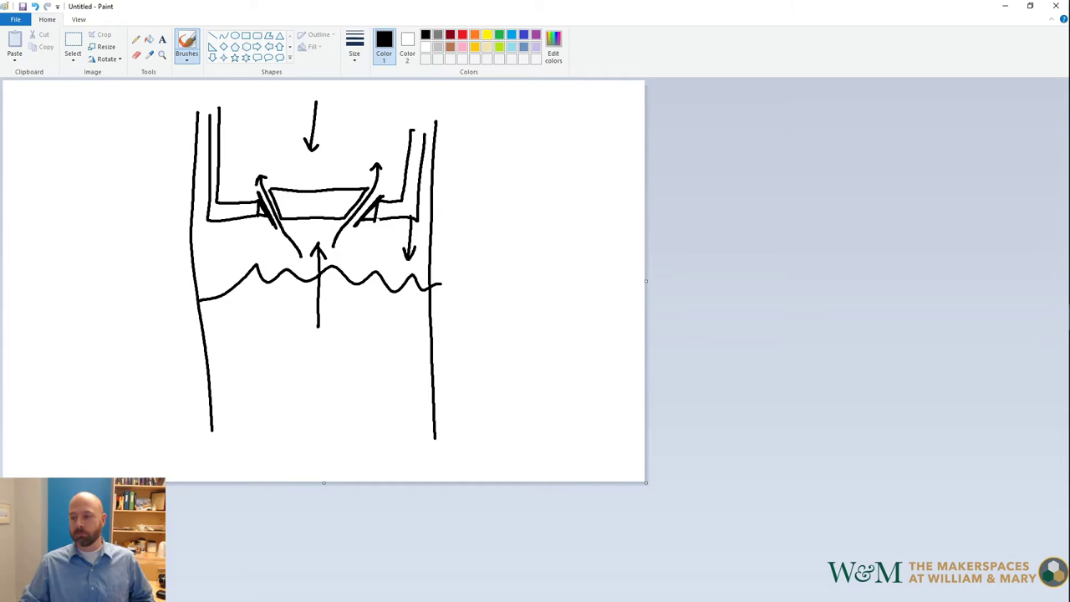
Switch back to Fusion 360, go to the Piston document and show its section analysis facing the valve
left_click(1052, 239)
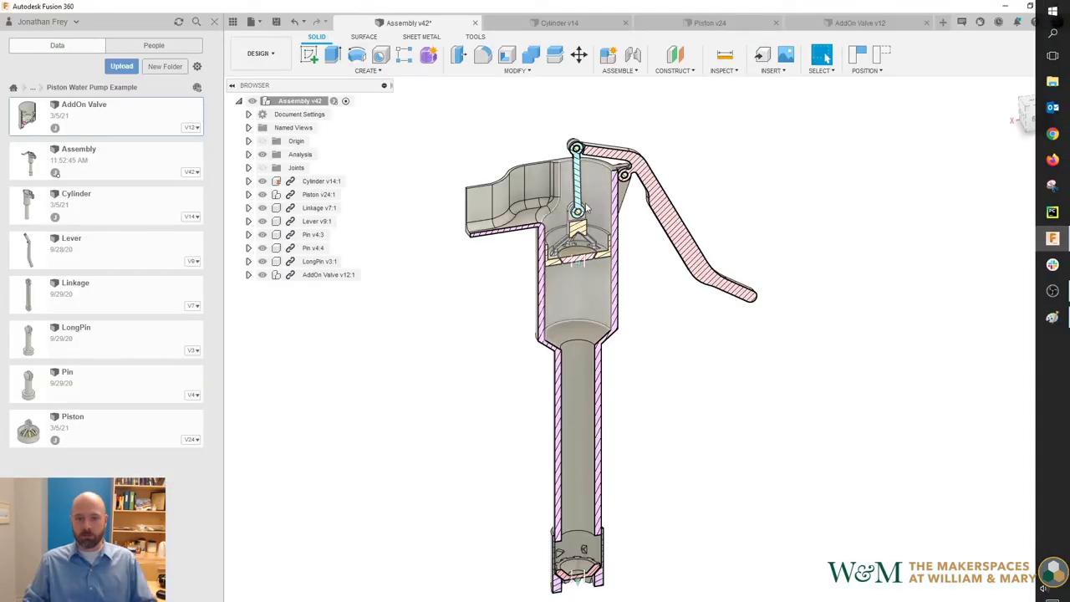
scroll(586, 207, "up", 10)
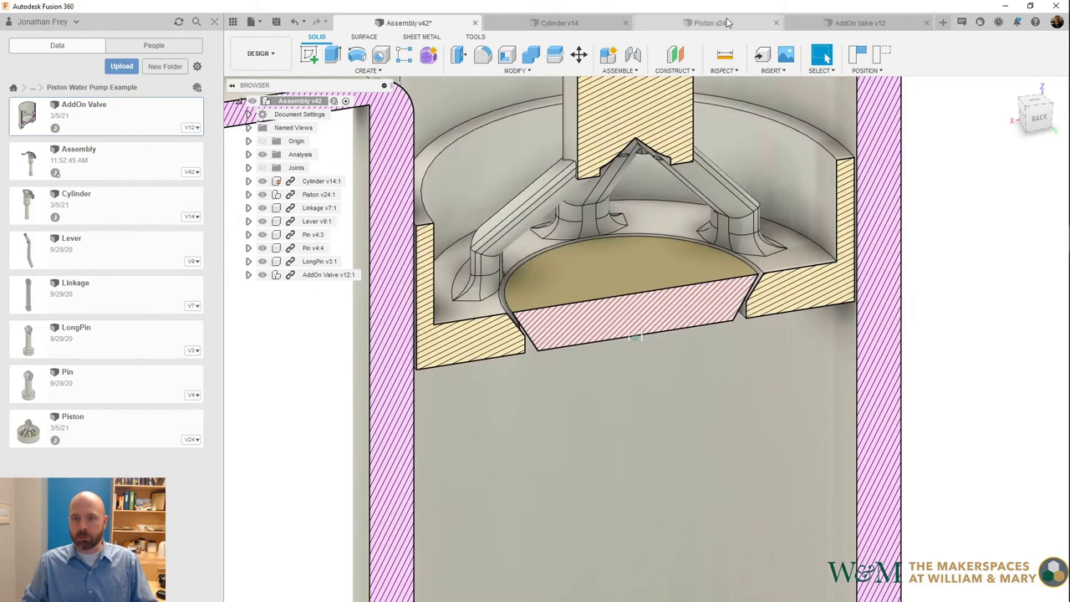
left_click(715, 22)
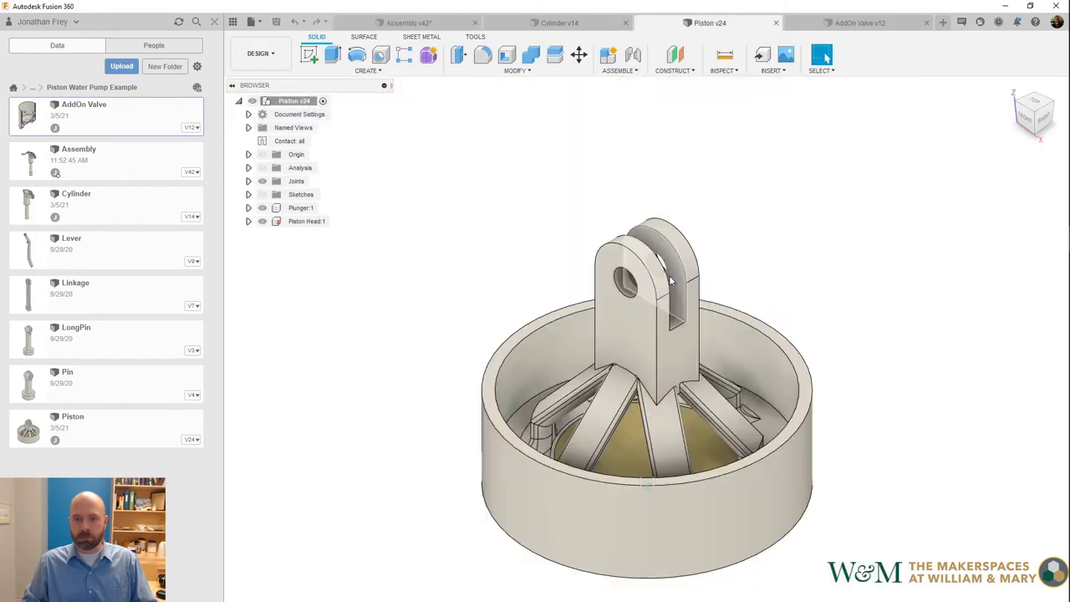
middle_click_drag(618, 432, 687, 413, "shift")
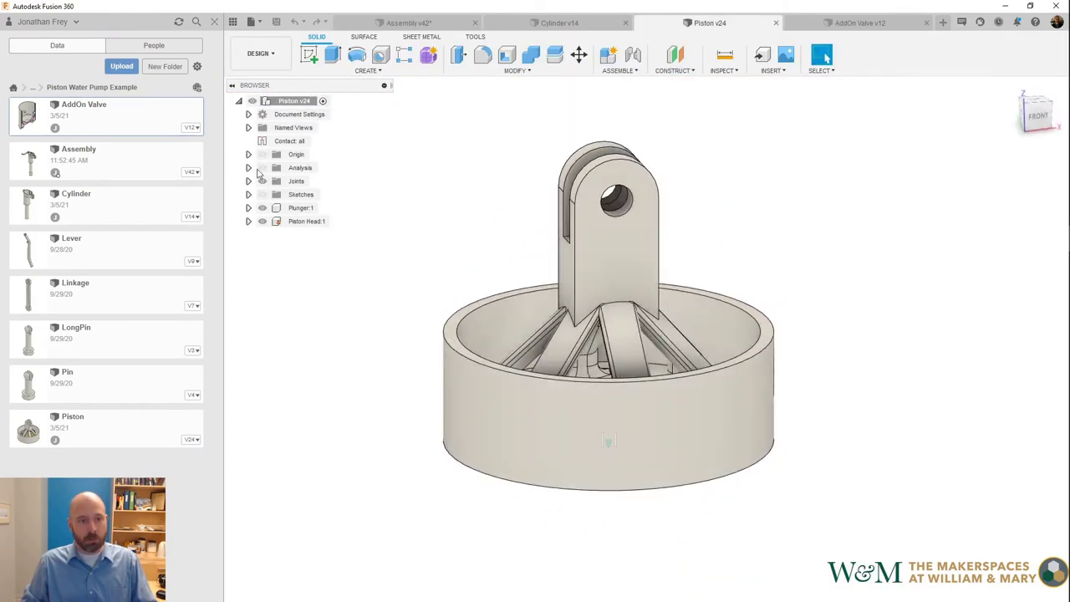
left_click(262, 167)
middle_click_drag(713, 483, 618, 515, "shift")
scroll(616, 478, "up", 5)
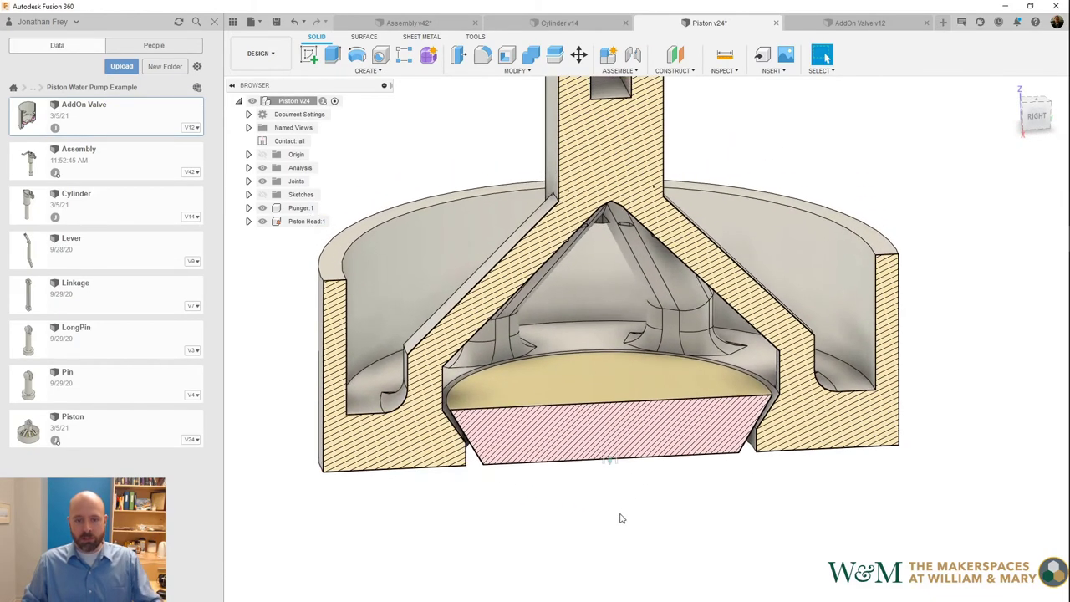
Drive the valve plug's slider joint up to -3.00 mm and back down to 0.00 mm on its seat
double_click(612, 462)
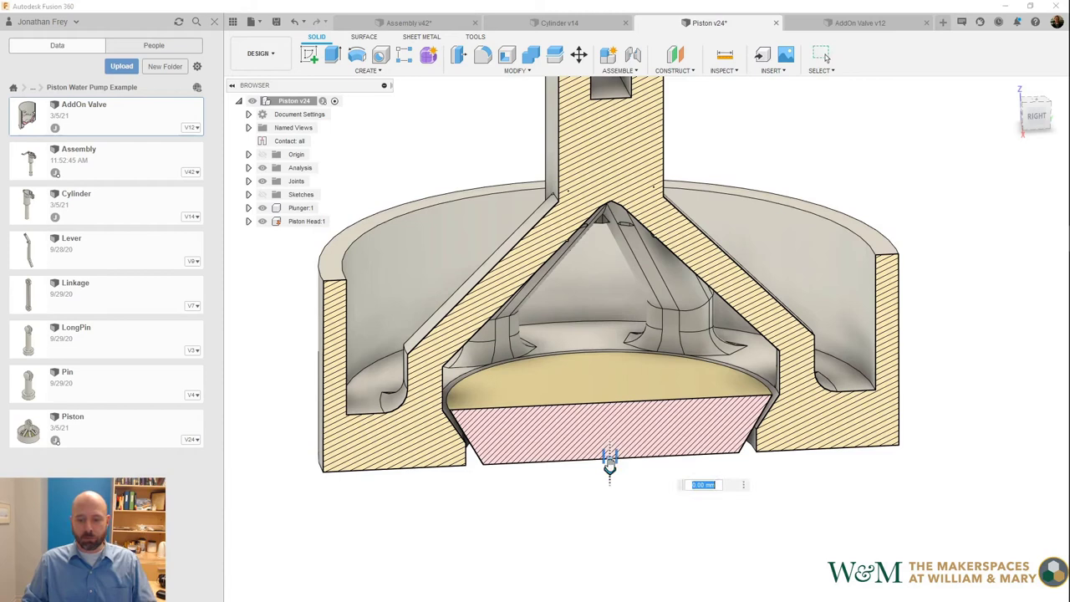
left_click_drag(611, 469, 610, 436)
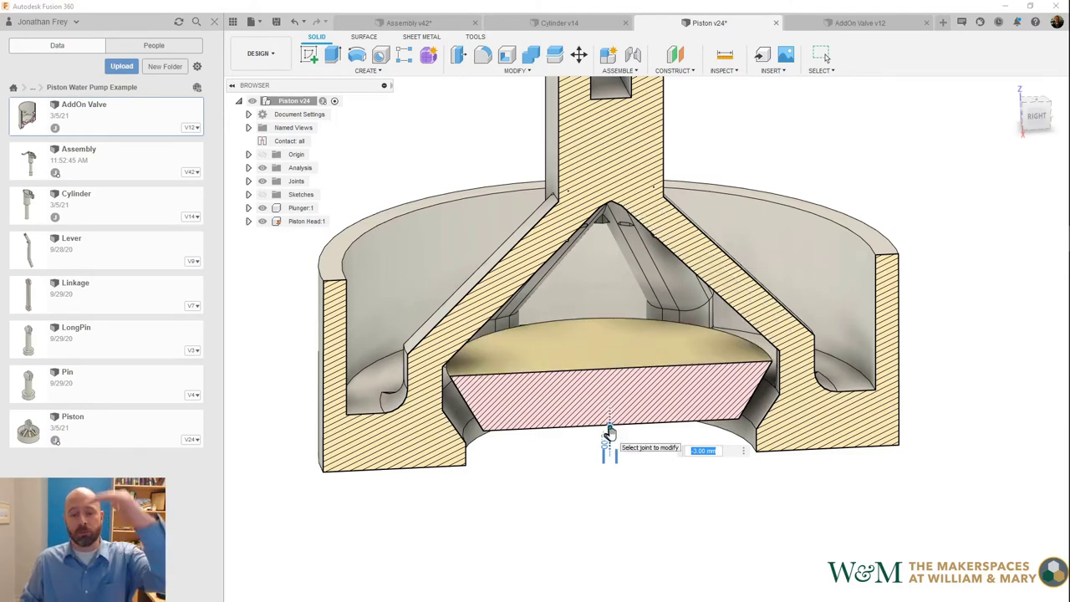
left_click_drag(609, 431, 618, 503)
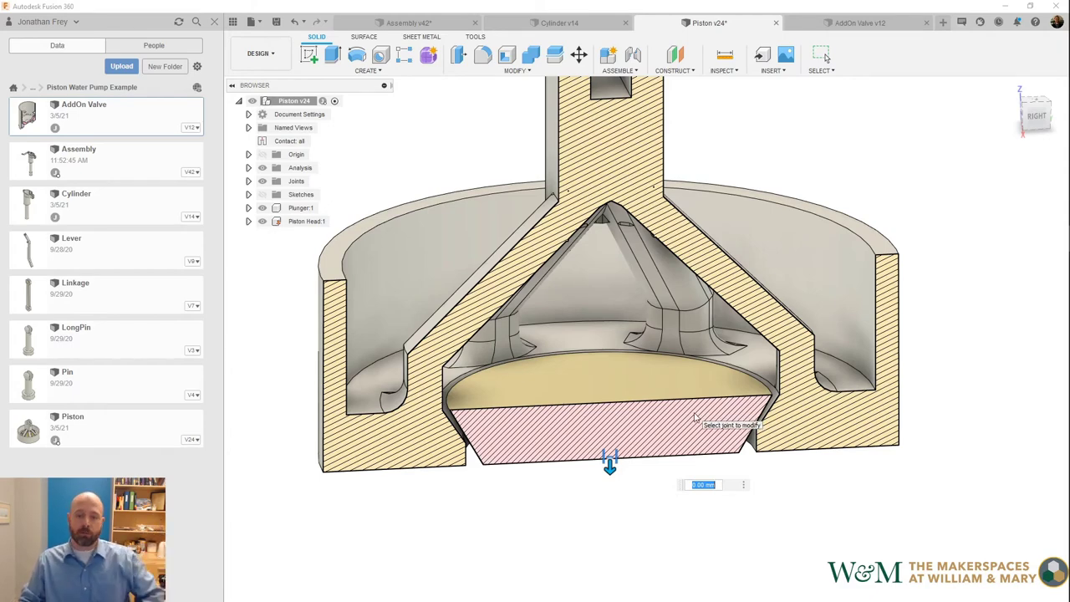
Hide the piston's section analysis and inspect the complete piston with its ribs and valve openings
mouse_move(580, 415)
middle_mouse_down("shift")
mouse_move(605, 420)
mouse_move(580, 430)
middle_mouse_up("shift")
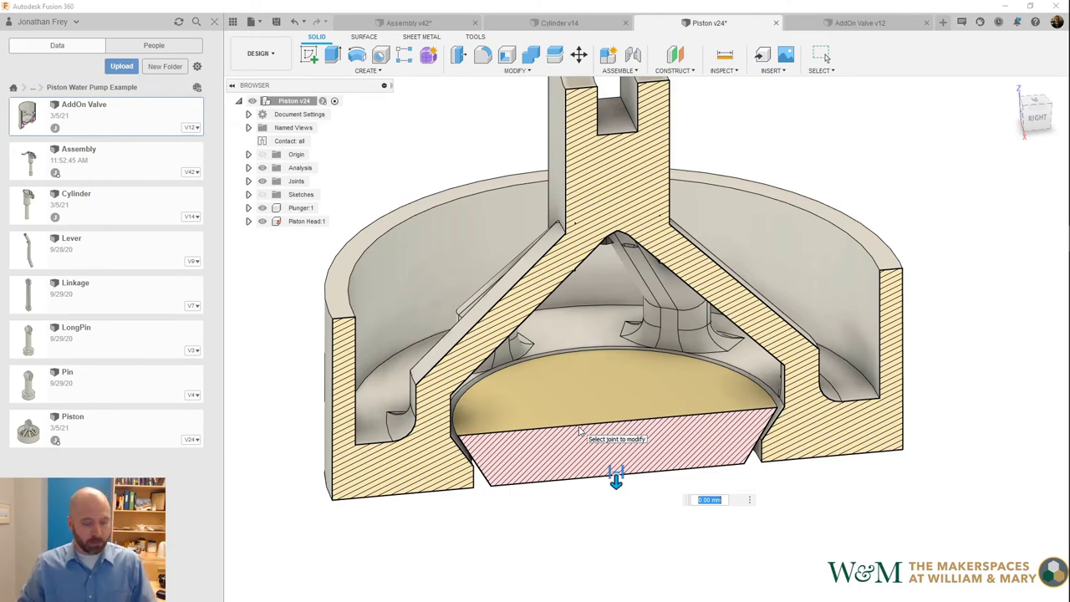
middle_click_drag(580, 429, 526, 416, "shift")
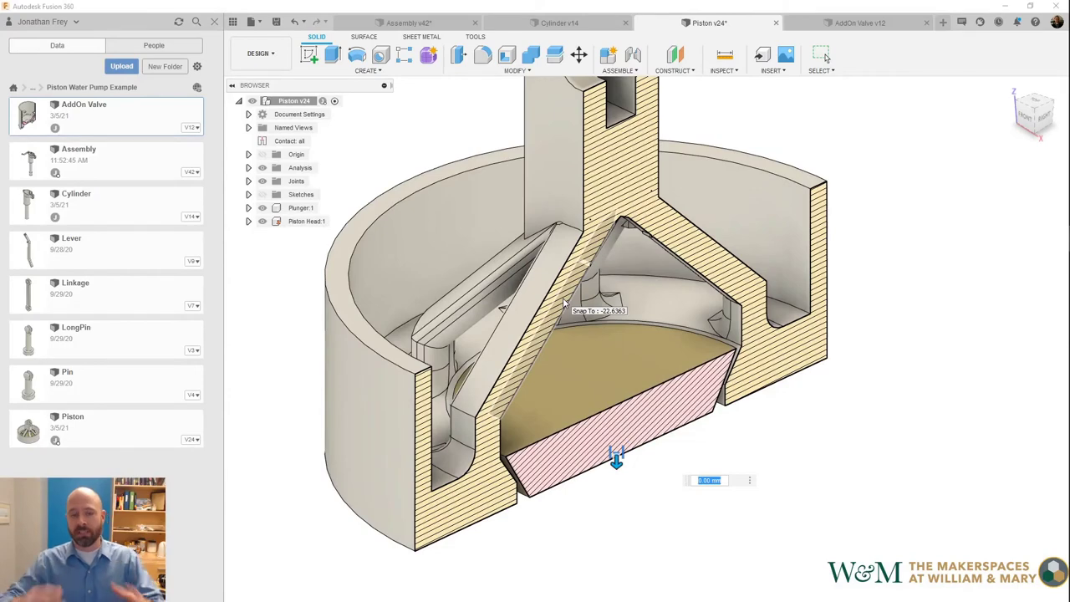
scroll(556, 305, "down", 5)
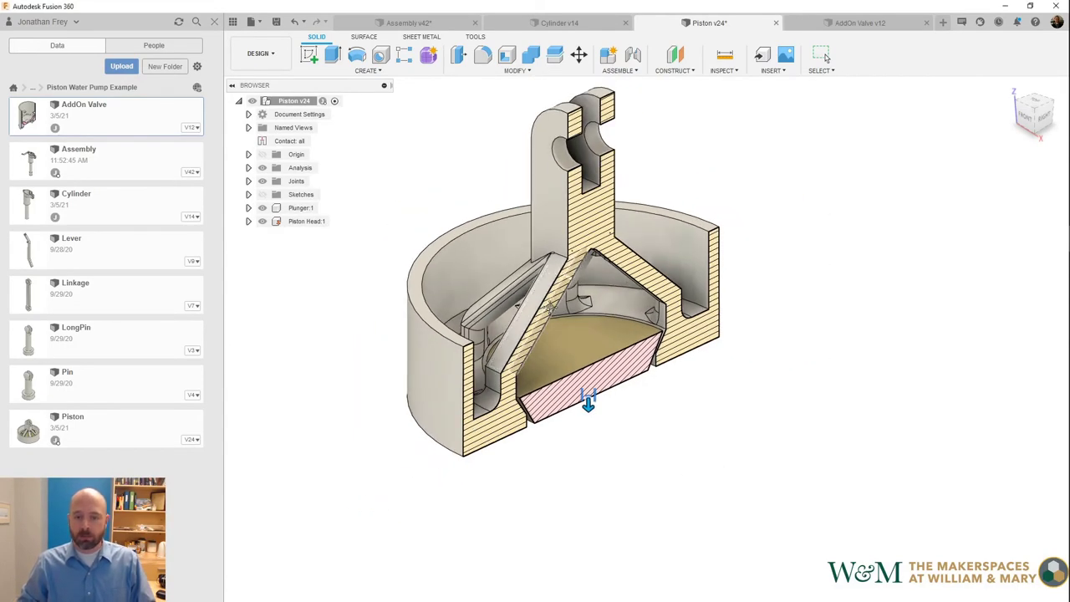
middle_click_drag(548, 305, 502, 379)
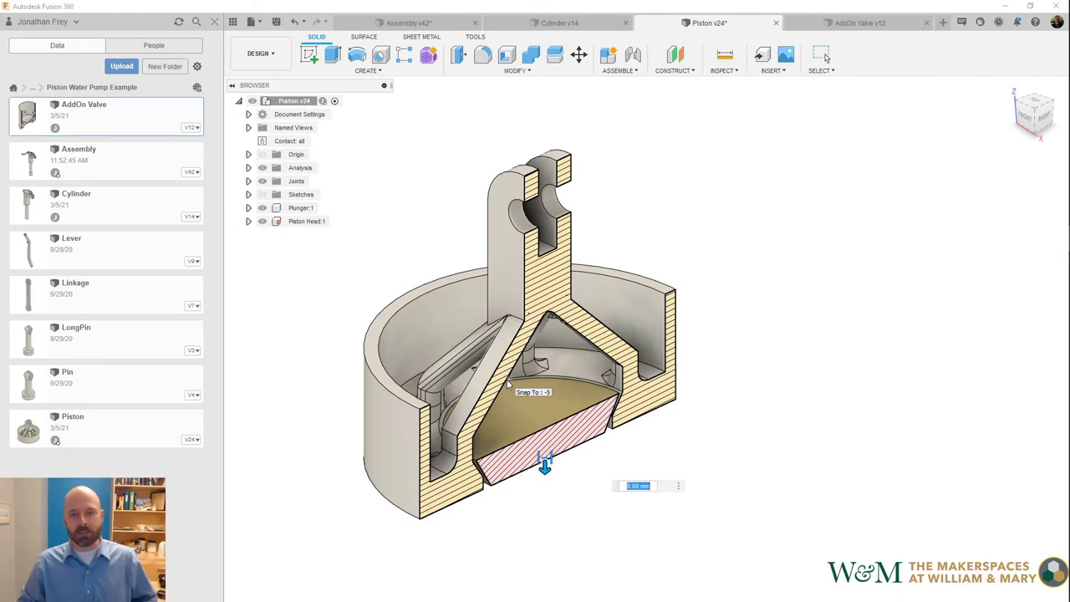
left_click(261, 167)
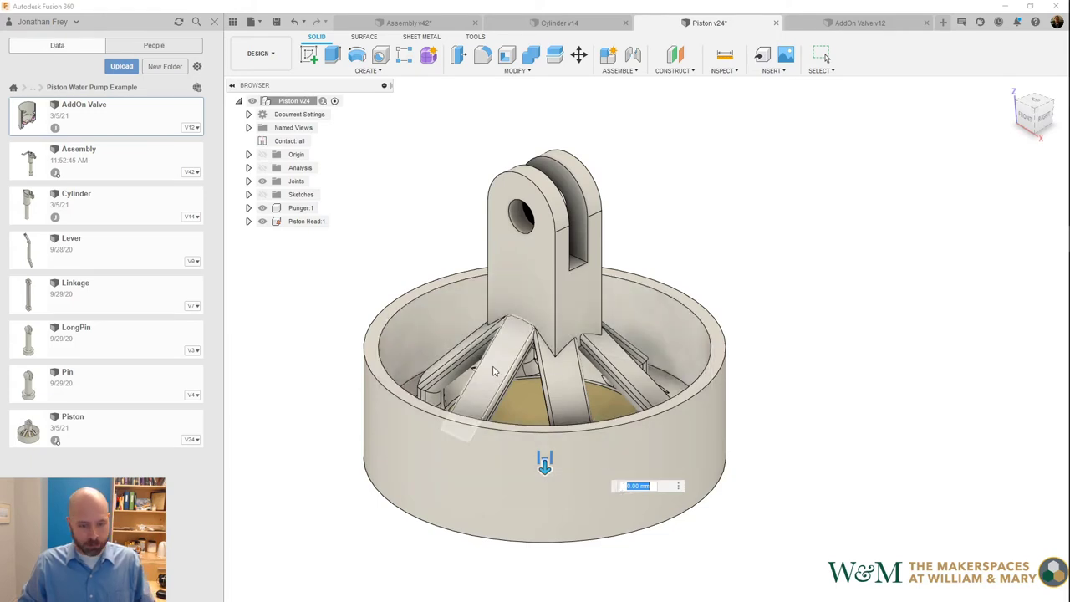
middle_click_drag(493, 365, 504, 415, "shift")
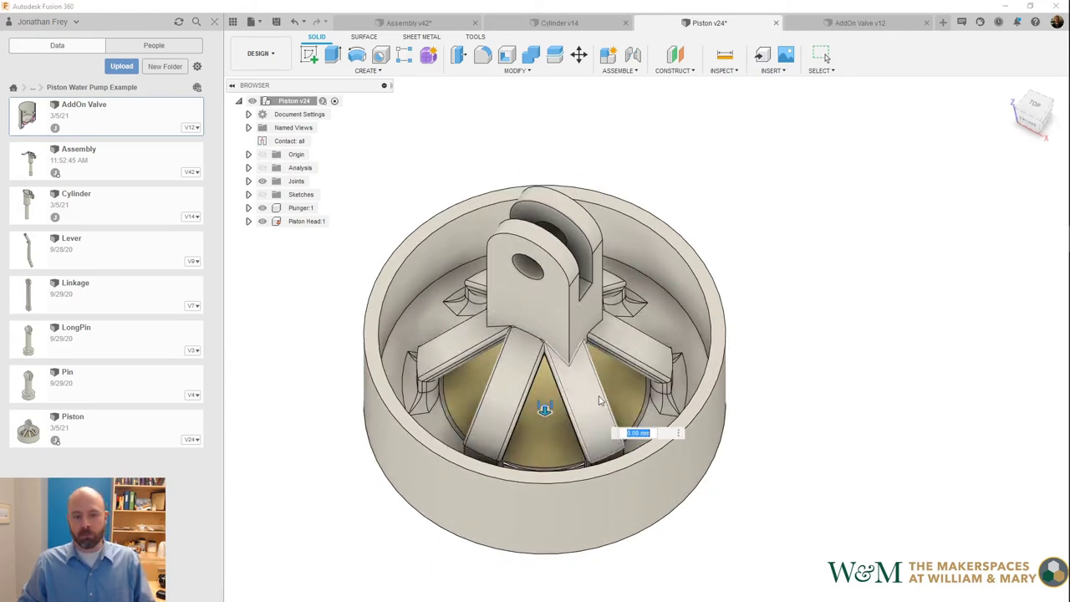
middle_click_drag(582, 389, 527, 239, "shift")
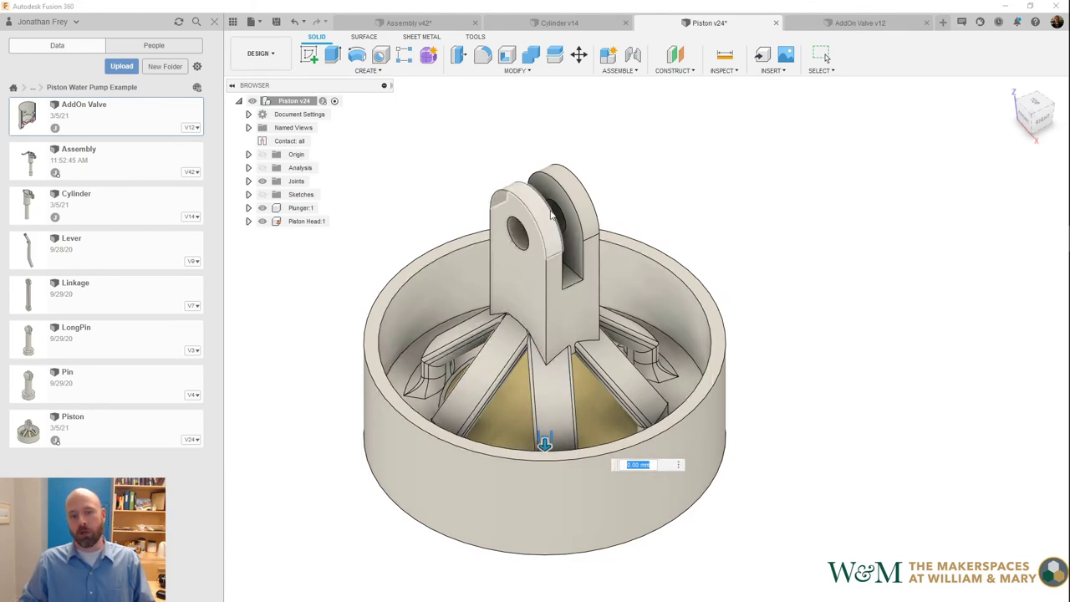
middle_click_drag(522, 251, 562, 236, "shift")
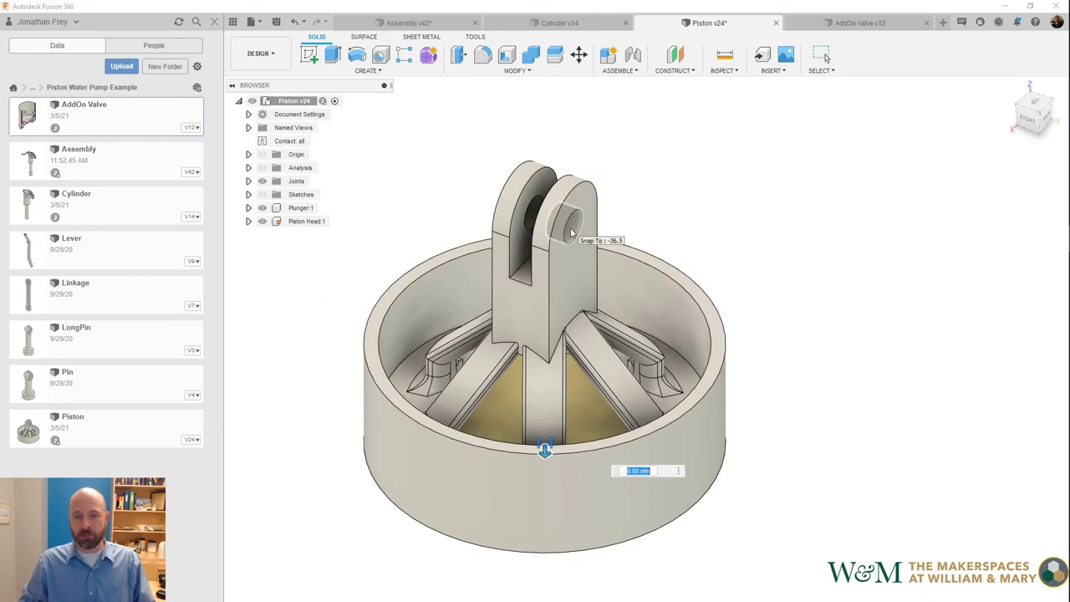
Go to the Assembly document and swing the pump lever up and back down to move the piston through the sectioned cylinder
left_click(416, 24)
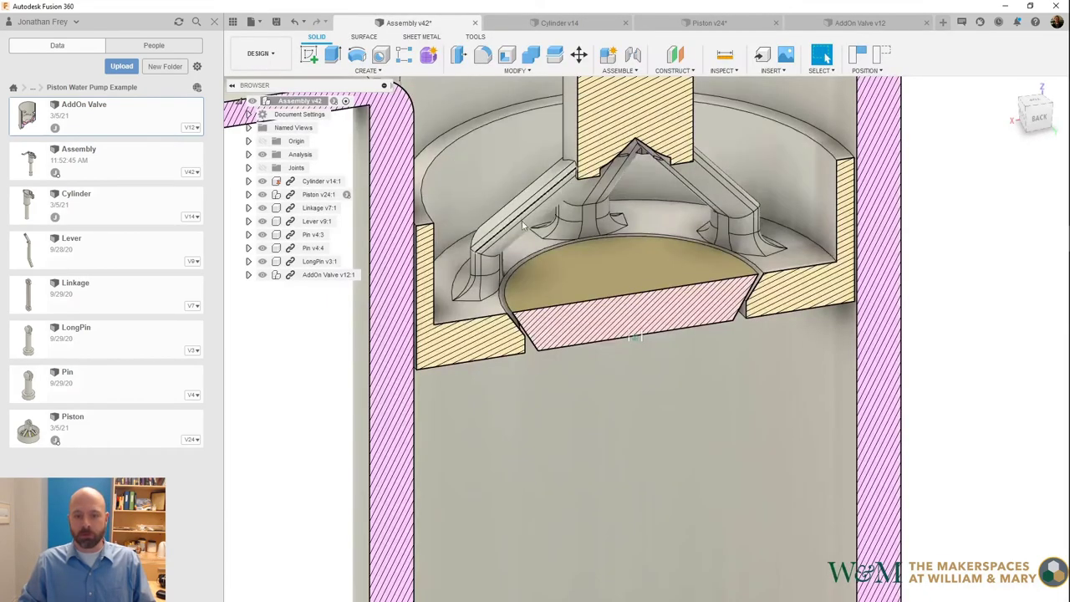
scroll(613, 337, "down", 1)
middle_click_drag(614, 337, 621, 449)
scroll(617, 380, "up", 2)
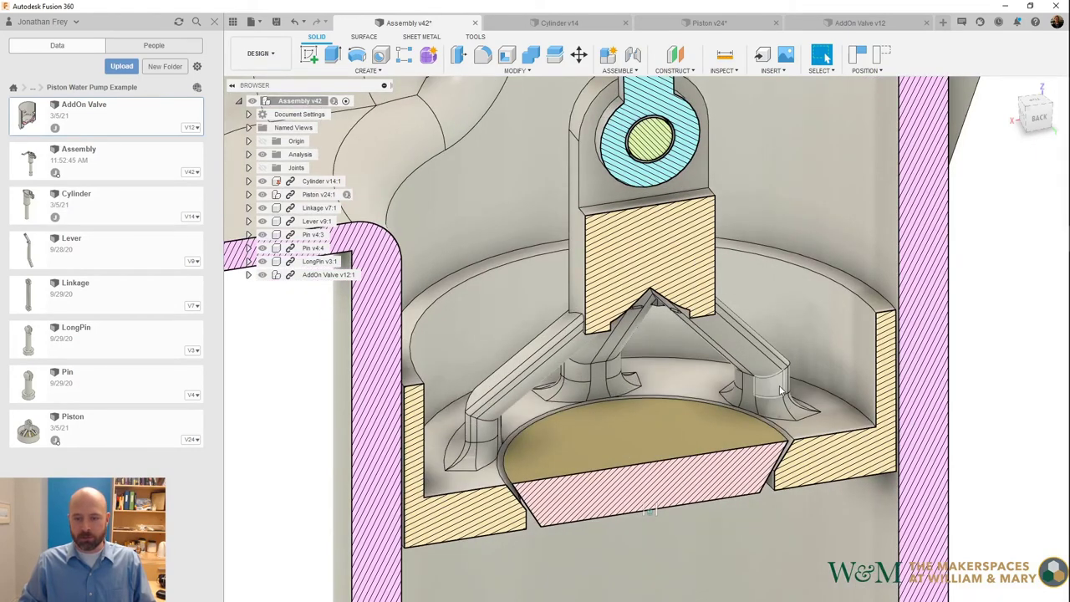
middle_click_drag(589, 334, 563, 370, "shift")
scroll(620, 337, "down", 3)
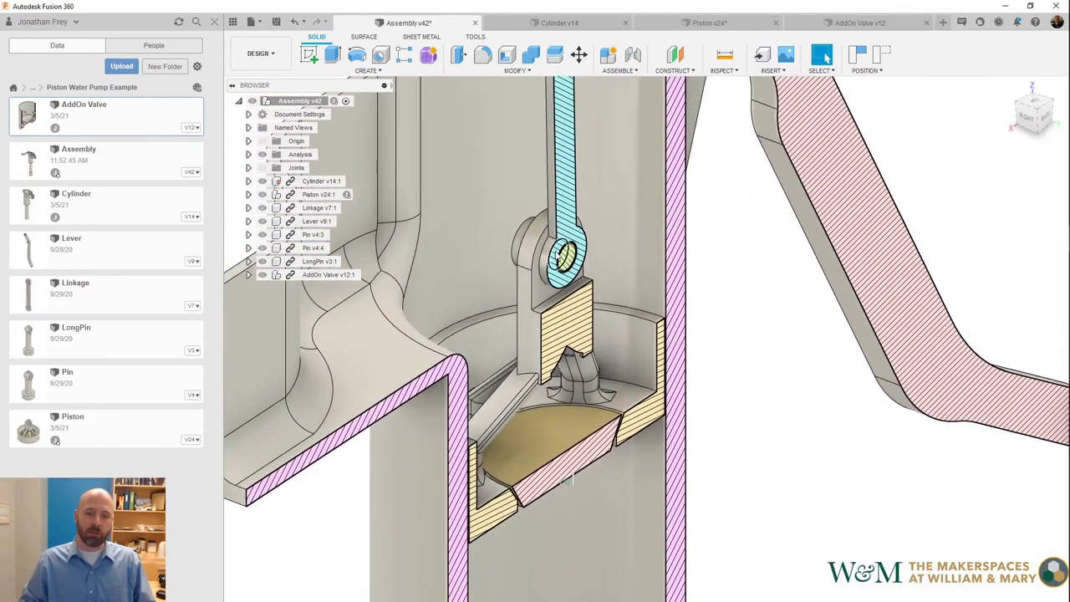
scroll(528, 289, "down", 3)
middle_click_drag(555, 266, 525, 339)
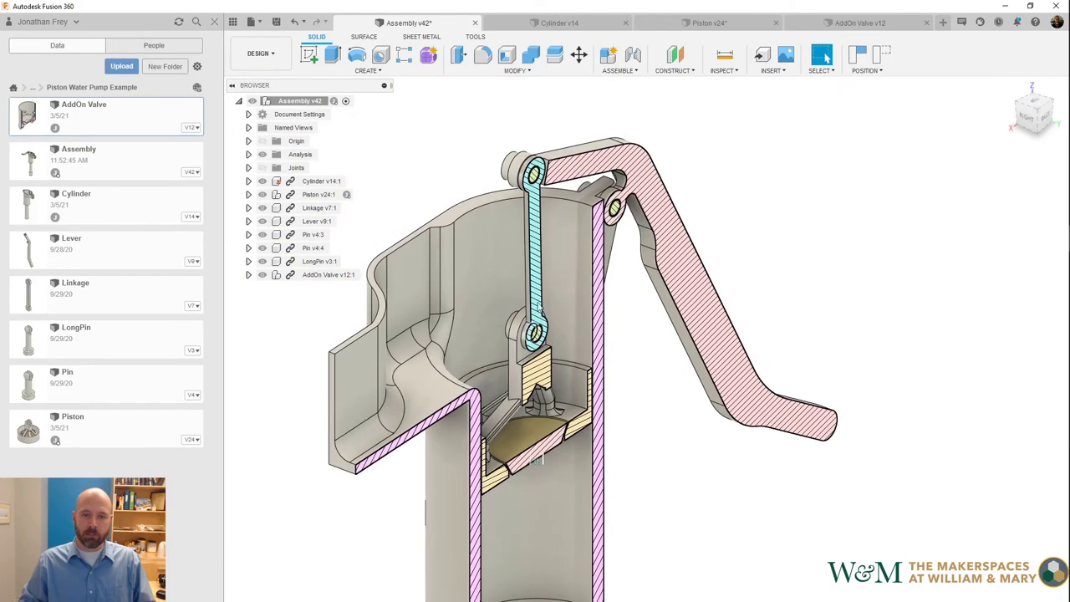
left_click_drag(685, 305, 811, 138)
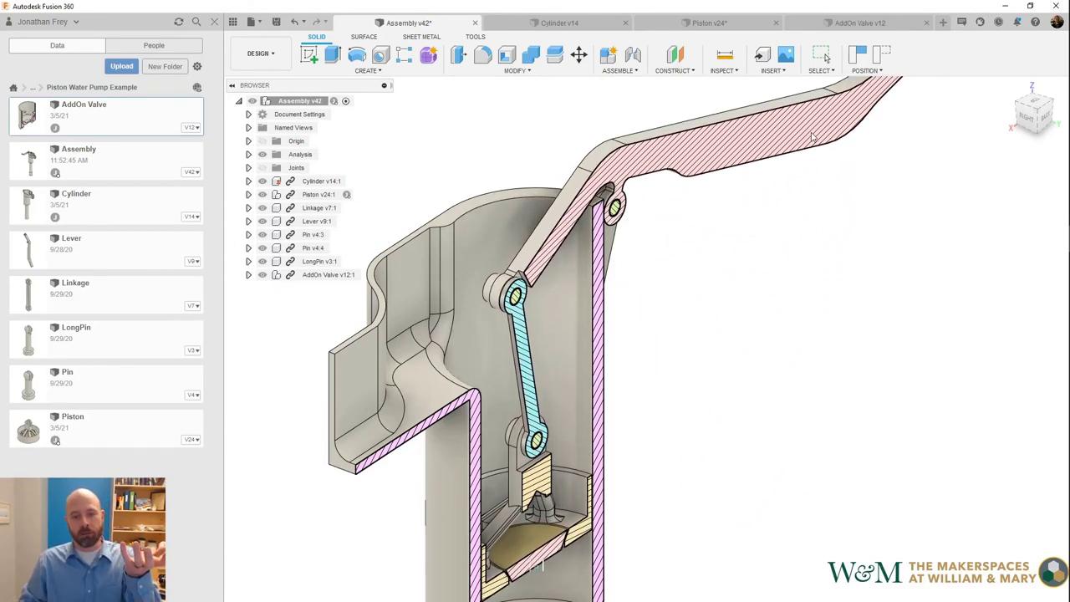
left_click_drag(812, 138, 764, 465)
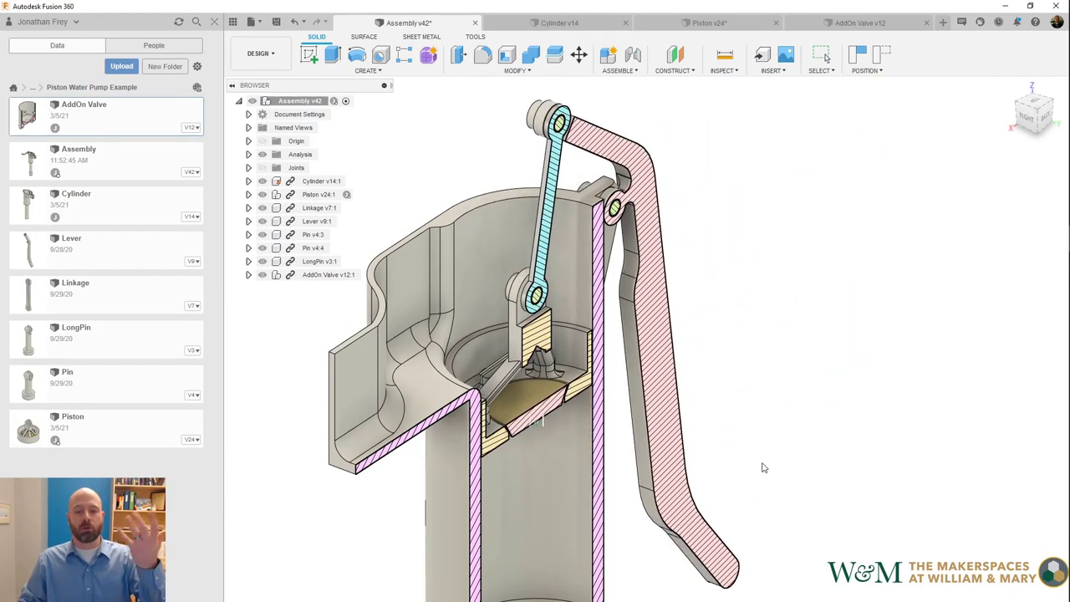
Raise the lever to about horizontal and lower it slightly, showing the whole sectioned pump down to the valve at the cylinder's lower end
middle_click_drag(775, 461, 874, 432)
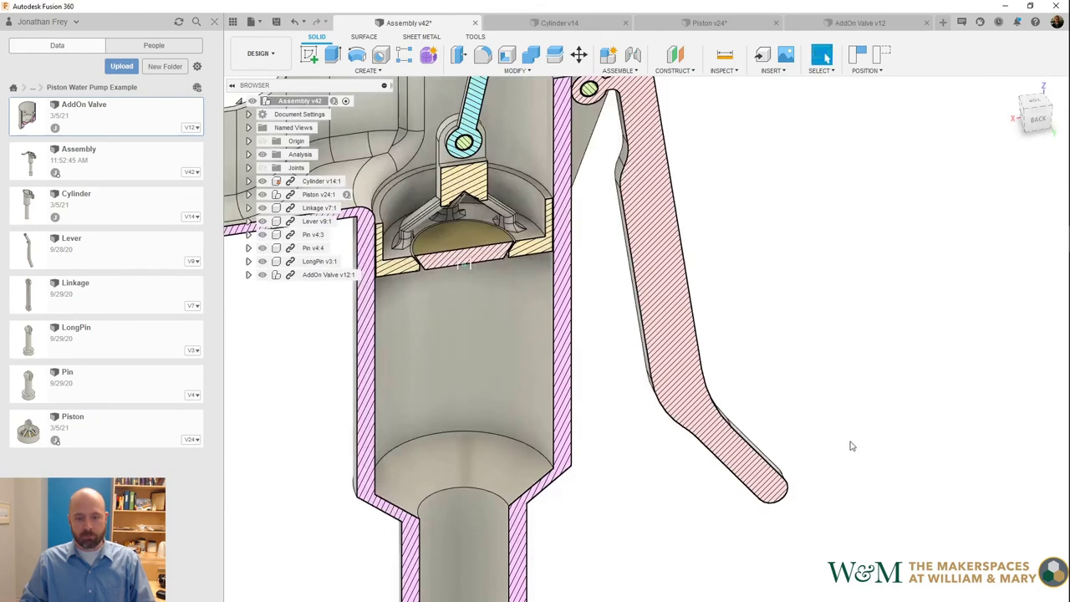
scroll(772, 427, "down", 4)
middle_click_drag(778, 433, 762, 339)
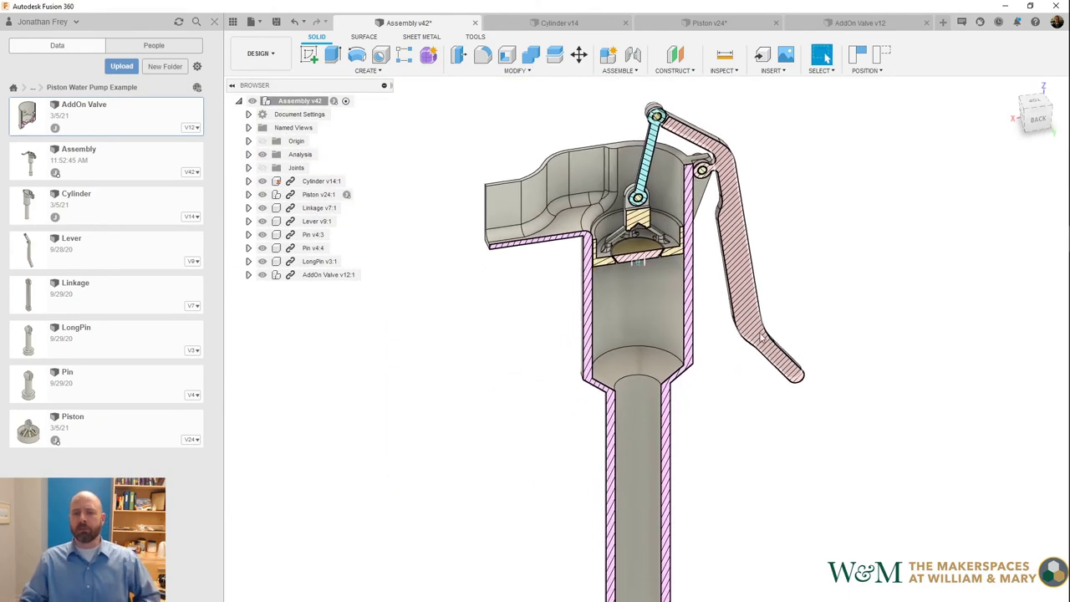
left_click_drag(752, 324, 969, 188)
middle_click_drag(921, 258, 748, 241)
middle_click_drag(676, 378, 811, 298)
scroll(812, 297, "down", 2)
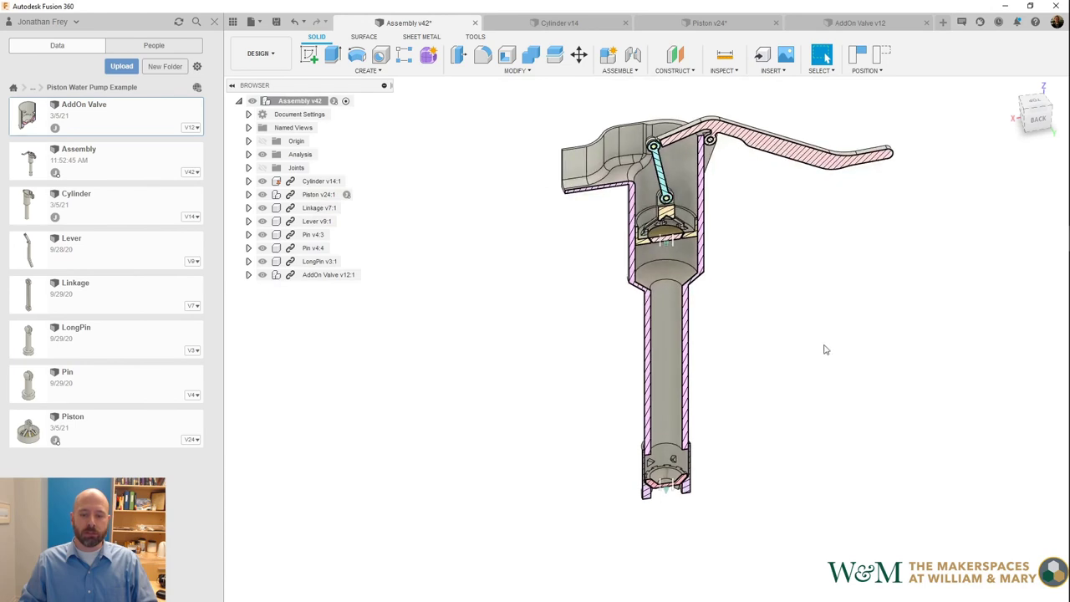
middle_click_drag(823, 347, 776, 328)
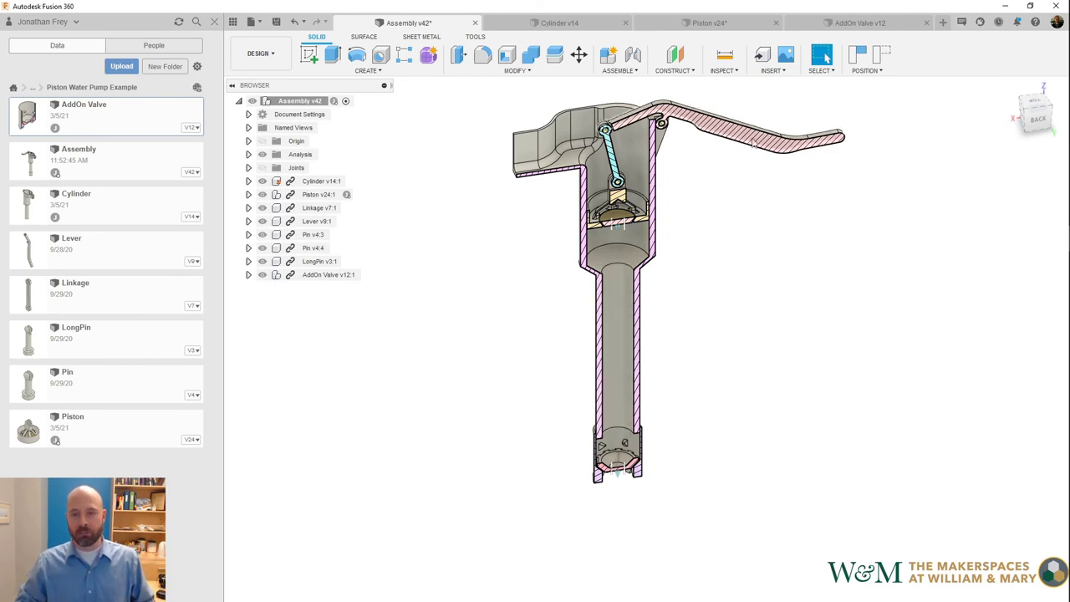
left_click_drag(781, 142, 825, 179)
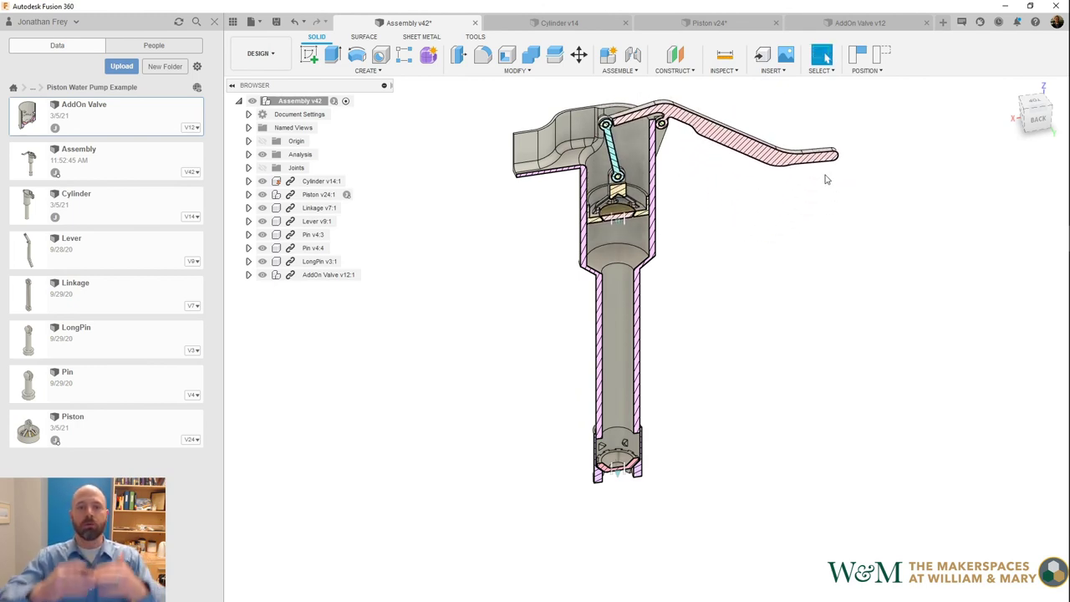